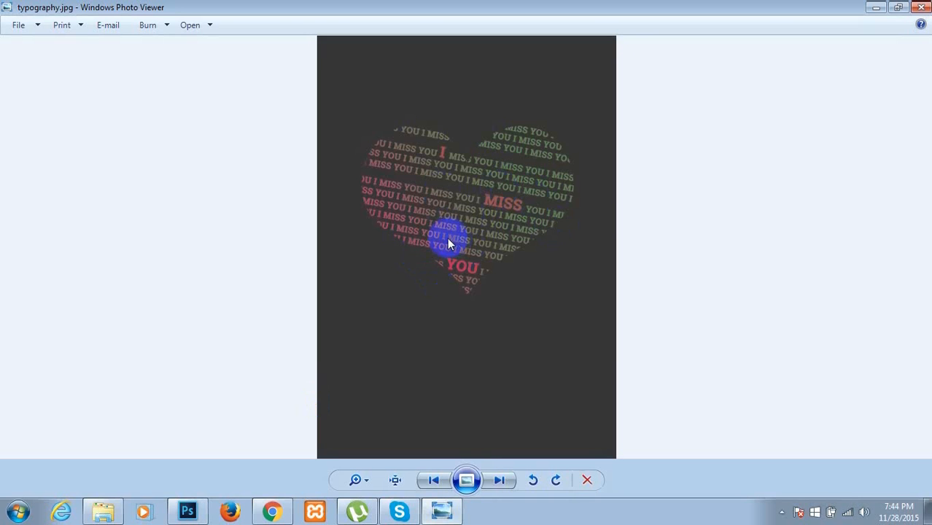
# Browse the finished typography sample images, including the heart, butterfly and cat versions
pyautogui.press('Left')
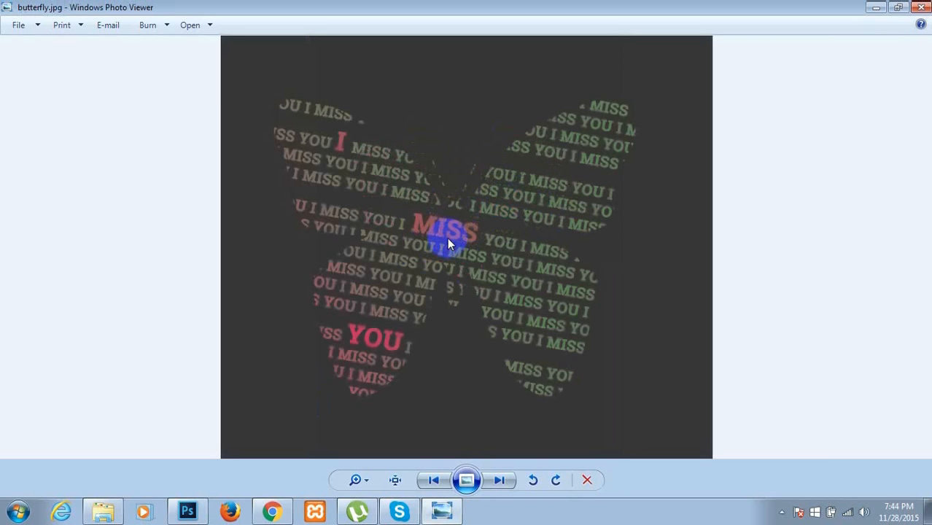
pyautogui.press('Right')
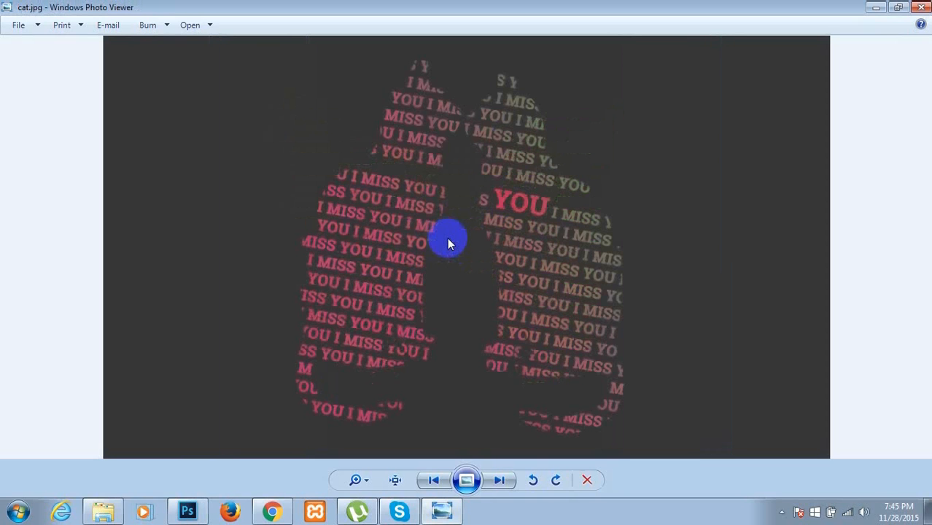
pyautogui.press('Right')
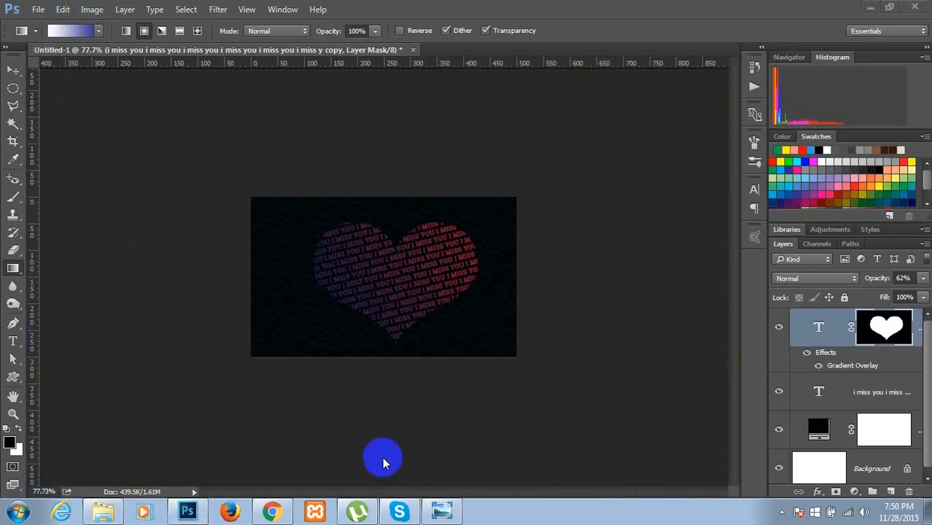
# Create a new document named typo, 600 pixels wide and 500 pixels high, with a white background
pyautogui.click(38, 10)
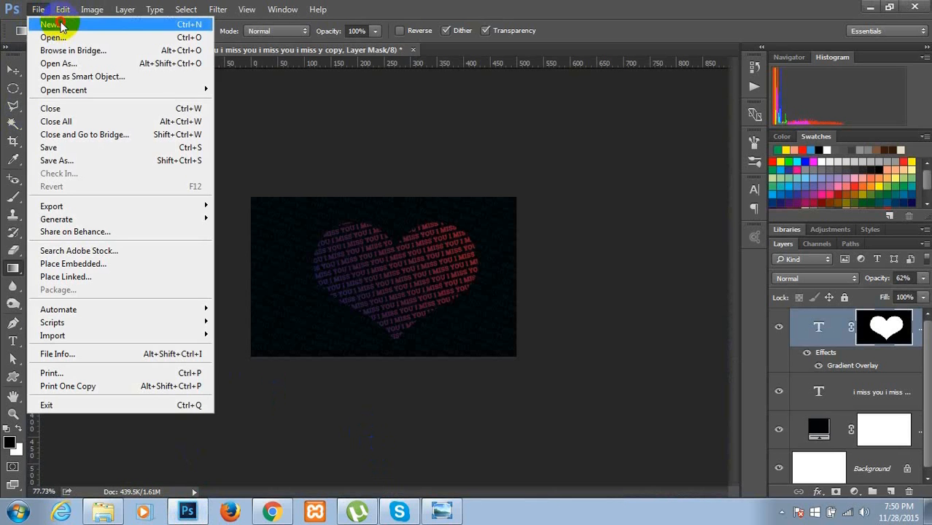
pyautogui.click(51, 20)
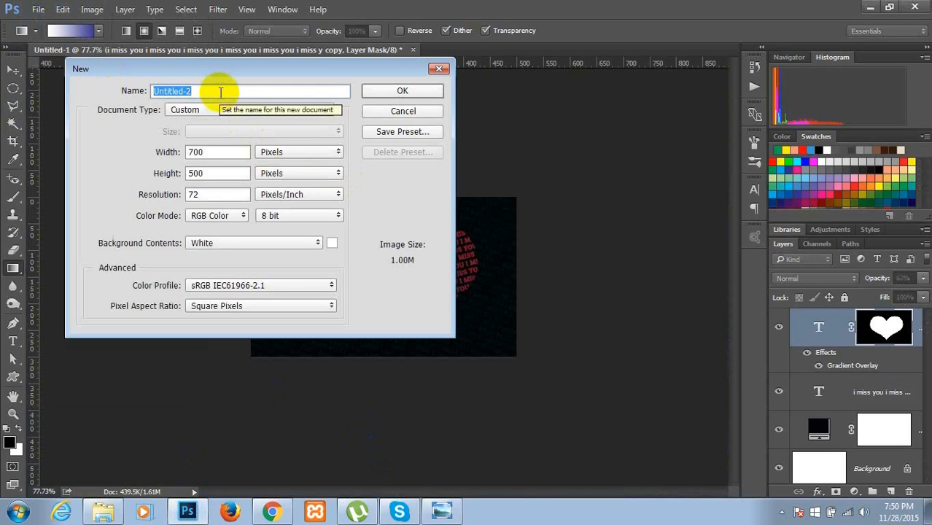
pyautogui.write('typo')
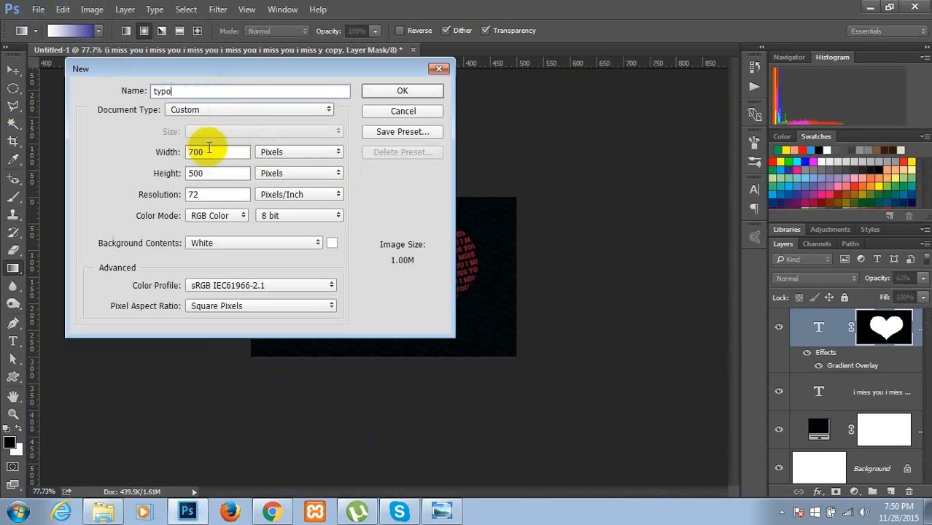
pyautogui.moveTo(215, 154); pyautogui.dragTo(149, 154)
pyautogui.write('600')
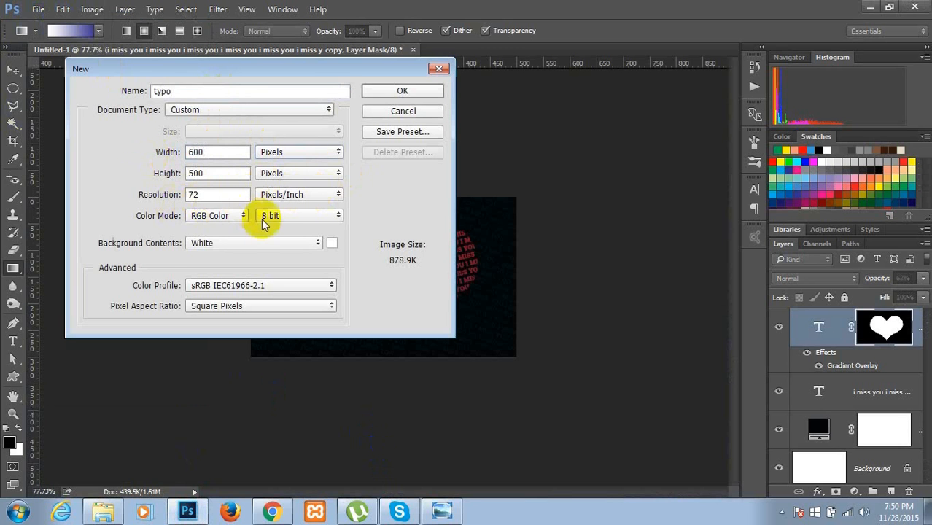
pyautogui.click(424, 94)
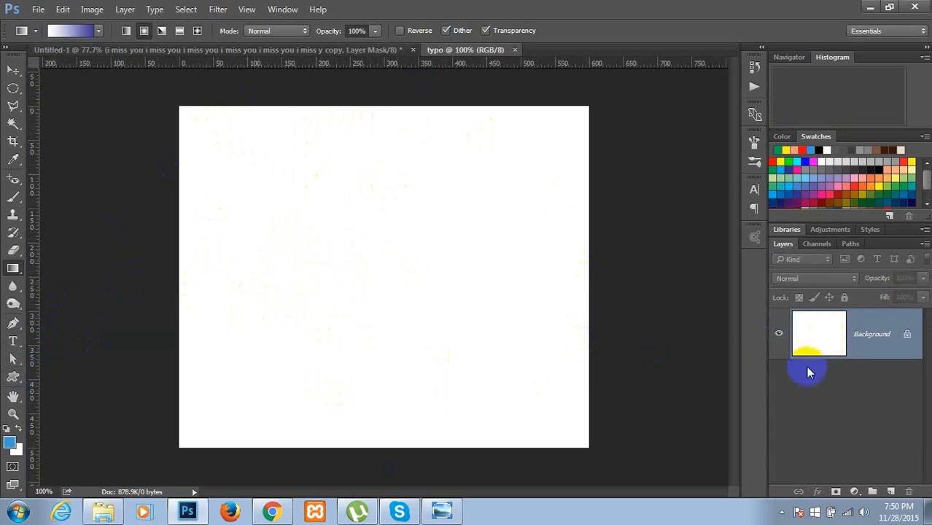
# Add a Solid Color fill layer in near-black (#000406) above the background
pyautogui.click(854, 493)
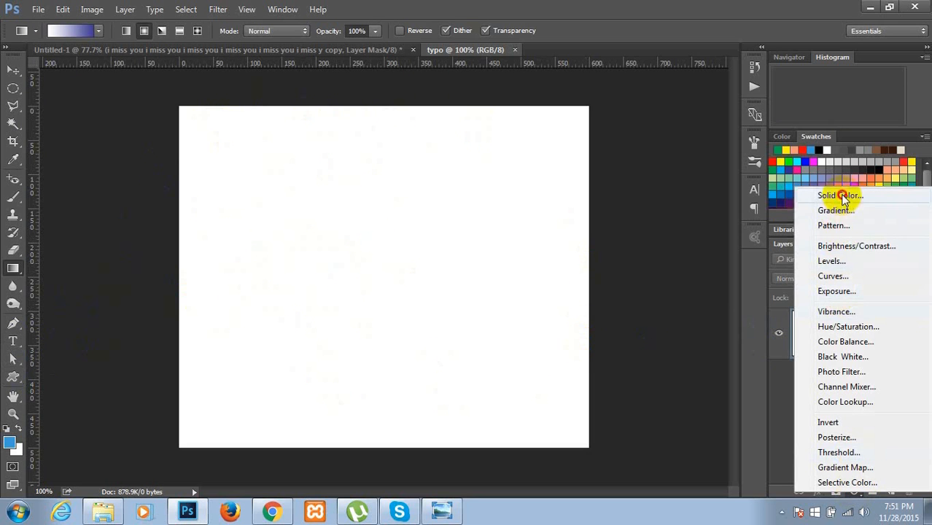
pyautogui.click(843, 197)
pyautogui.click(639, 248)
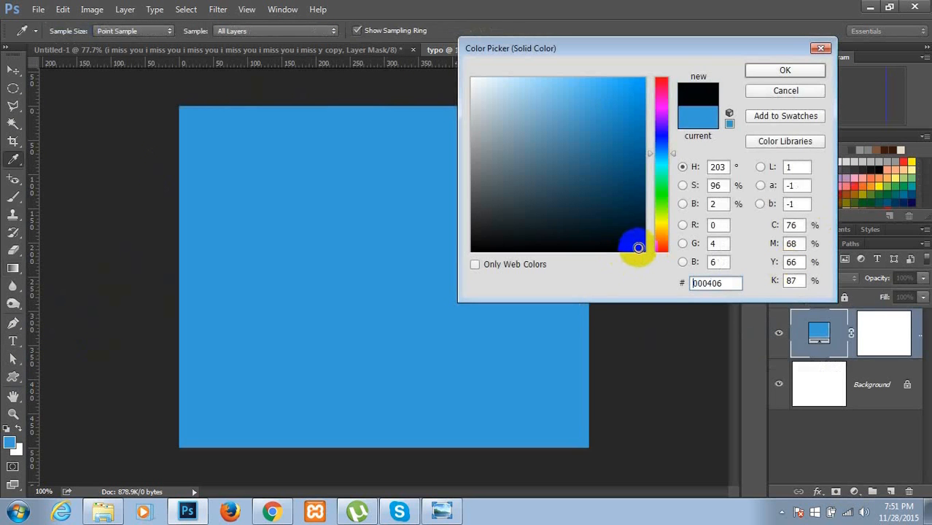
pyautogui.click(771, 70)
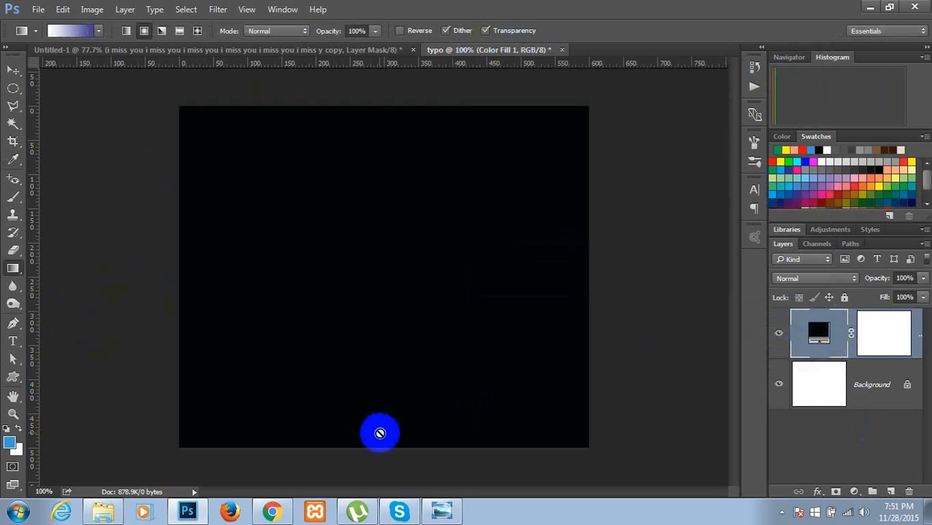
# Create a paragraph text box extending beyond the canvas on all sides, enter "I MISS YOU" and colour it dark grey (#373335)
pyautogui.click(13, 340)
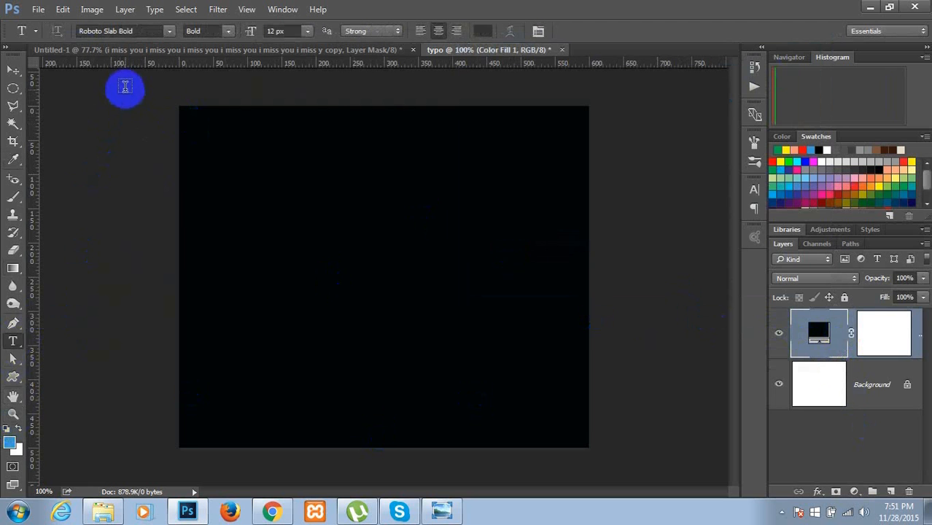
pyautogui.moveTo(124, 87); pyautogui.dragTo(629, 465)
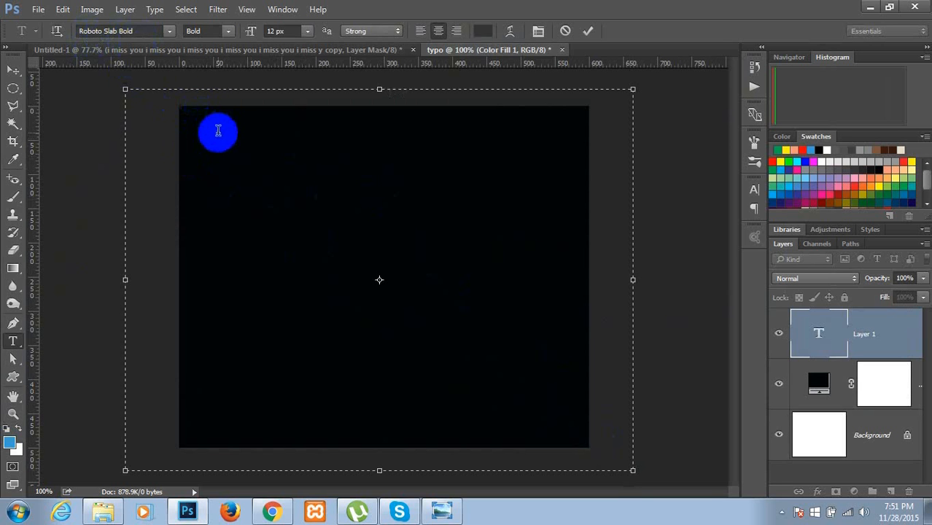
pyautogui.hotkey('ctrl', 'a')
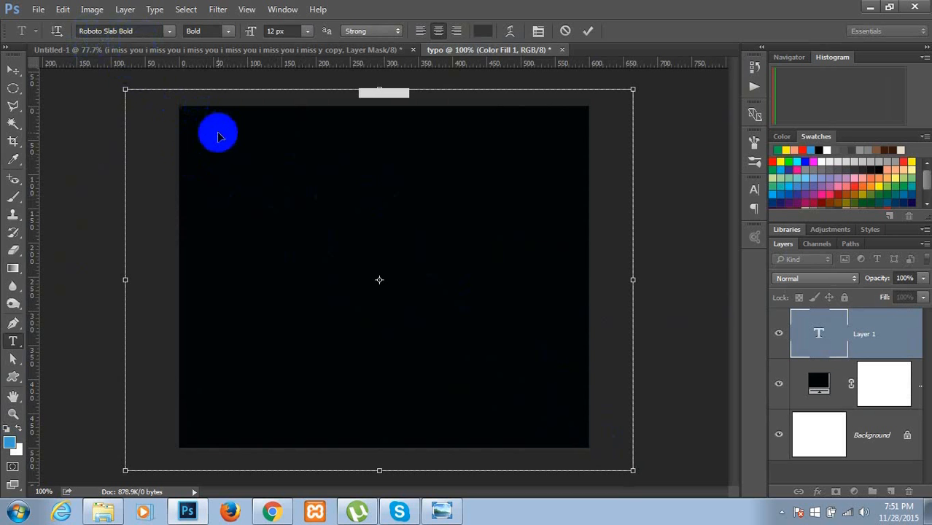
pyautogui.click(487, 33)
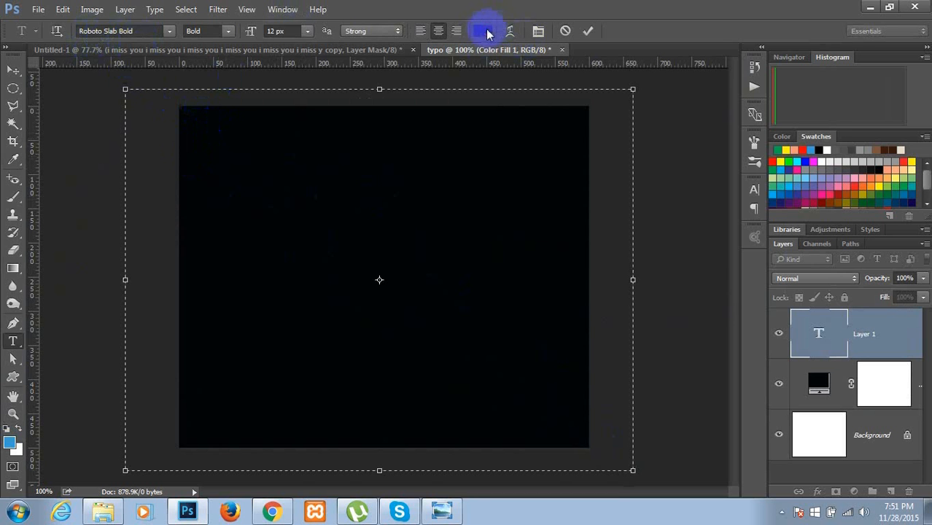
pyautogui.moveTo(485, 217); pyautogui.dragTo(484, 215)
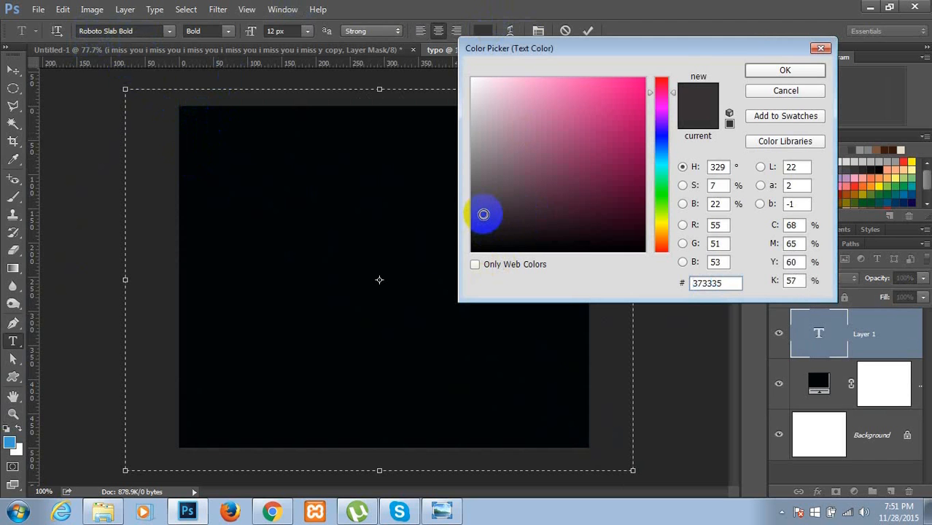
pyautogui.click(767, 70)
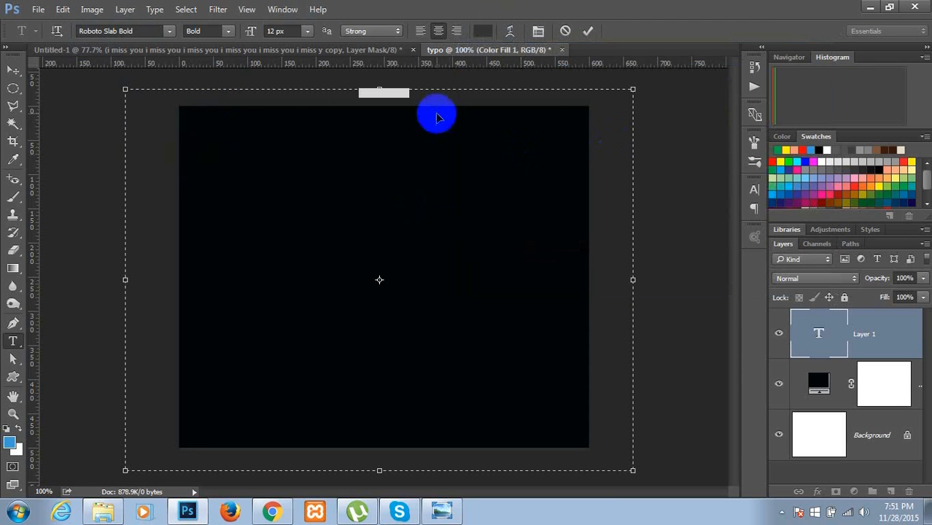
# Copy the "I MISS YOU" phrase and paste it repeatedly to build several rows of text in the box
pyautogui.hotkey('ctrl', 'c')
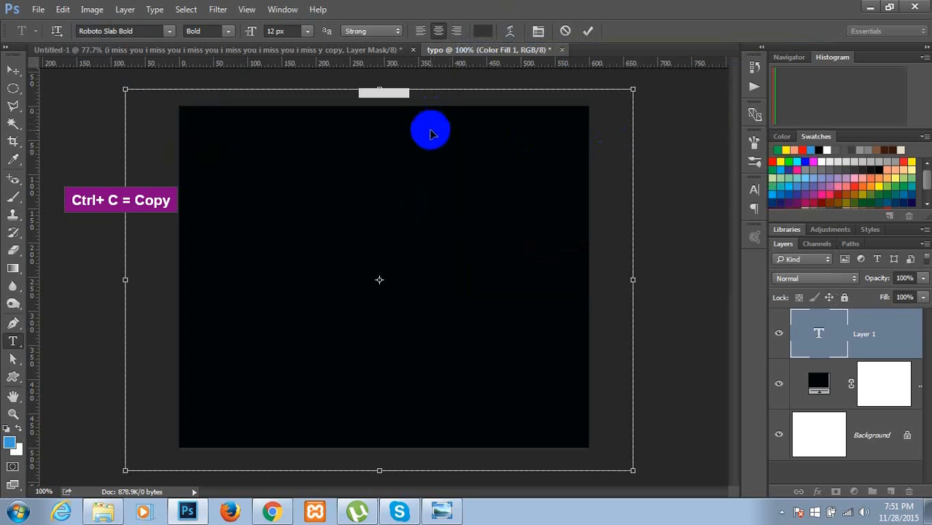
pyautogui.click(430, 134)
pyautogui.hotkey('ctrl', 'v')
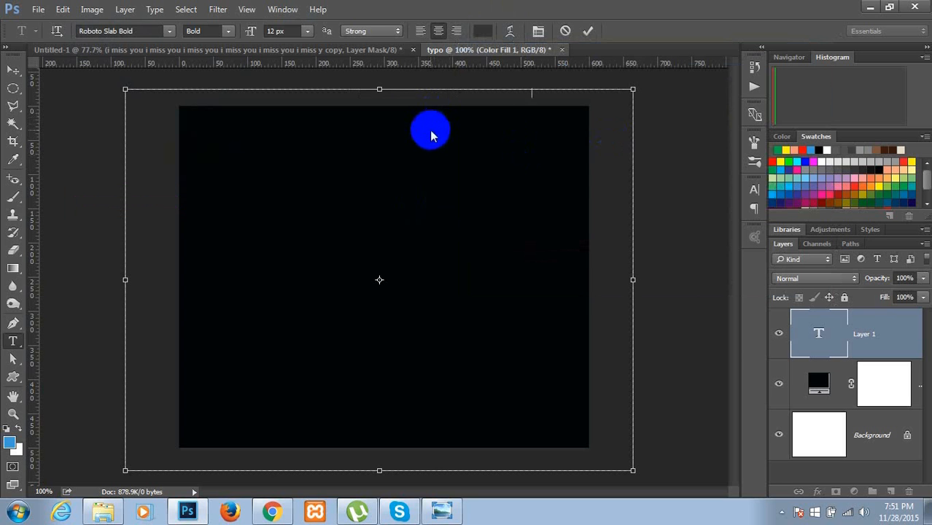
pyautogui.hotkey('ctrl', 'v')
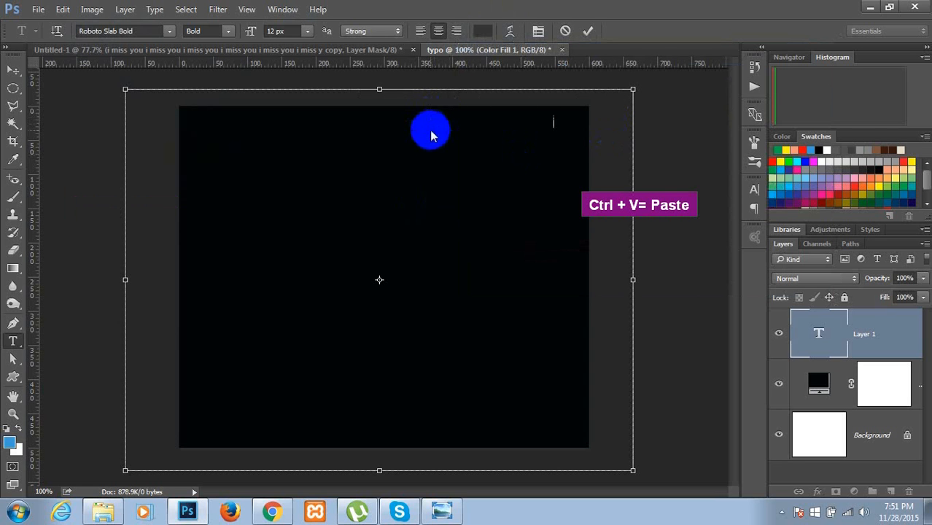
pyautogui.hotkey('ctrl', 'v')
pyautogui.hotkey('ctrl', 'v')
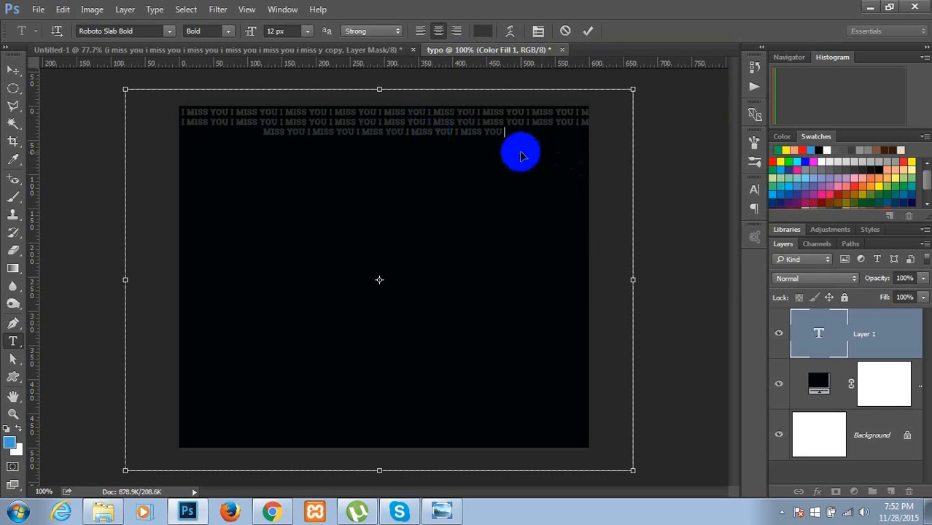
# Copy all the rows of repeated text and paste the block until it covers the whole canvas
pyautogui.hotkey('ctrl', 'a')
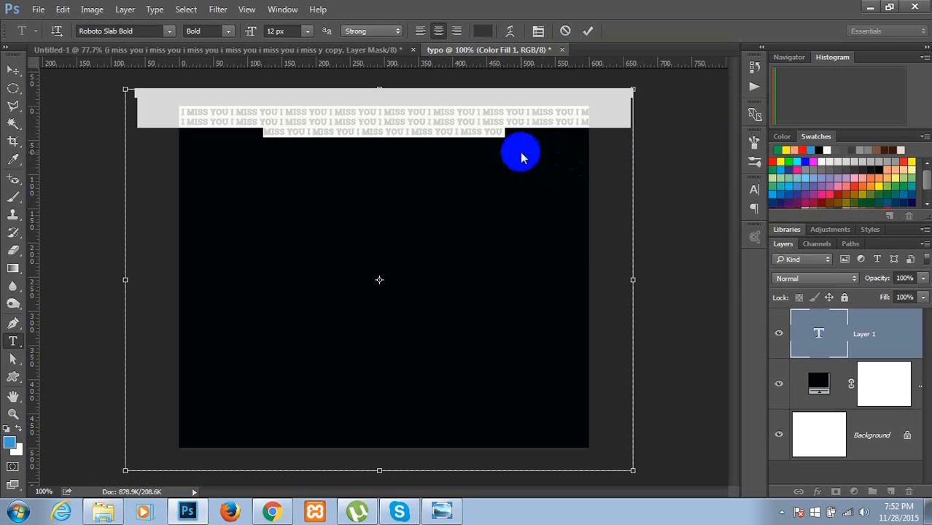
pyautogui.click(520, 149)
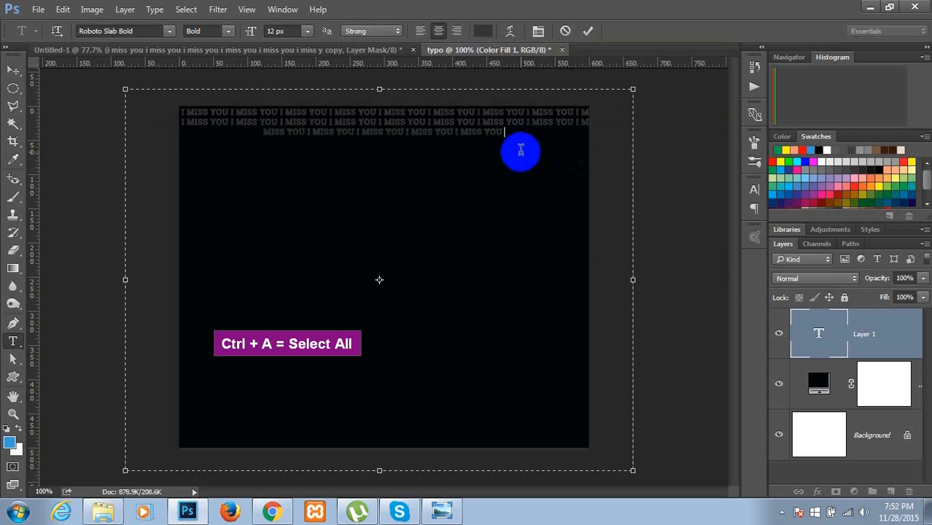
pyautogui.hotkey('ctrl', 'v')
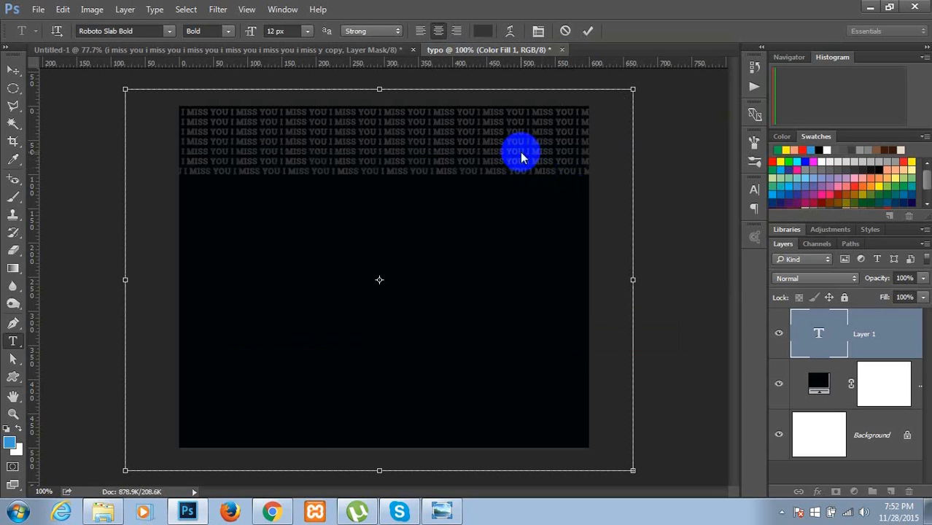
pyautogui.hotkey('ctrl', 'v')
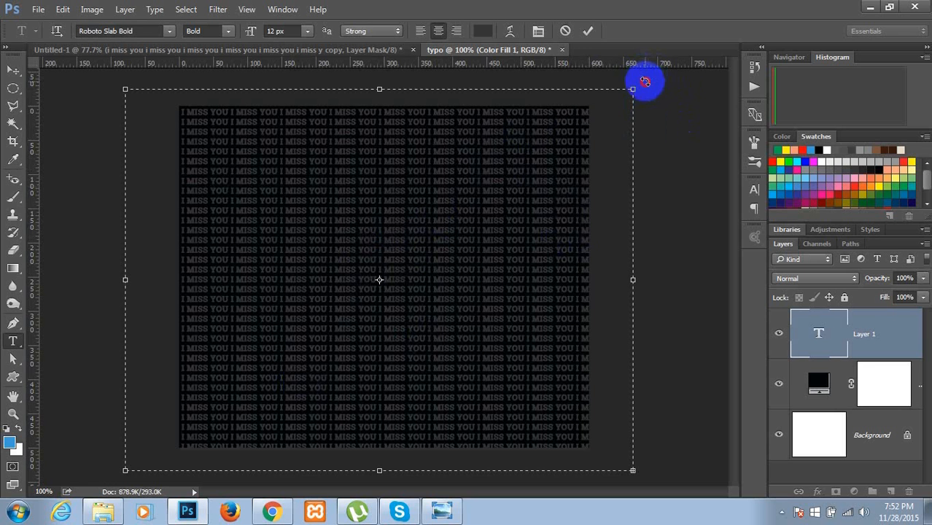
# Rotate the text box clockwise into a slant and extend its upper and lower edges beyond the canvas
pyautogui.moveTo(645, 82); pyautogui.dragTo(678, 164)
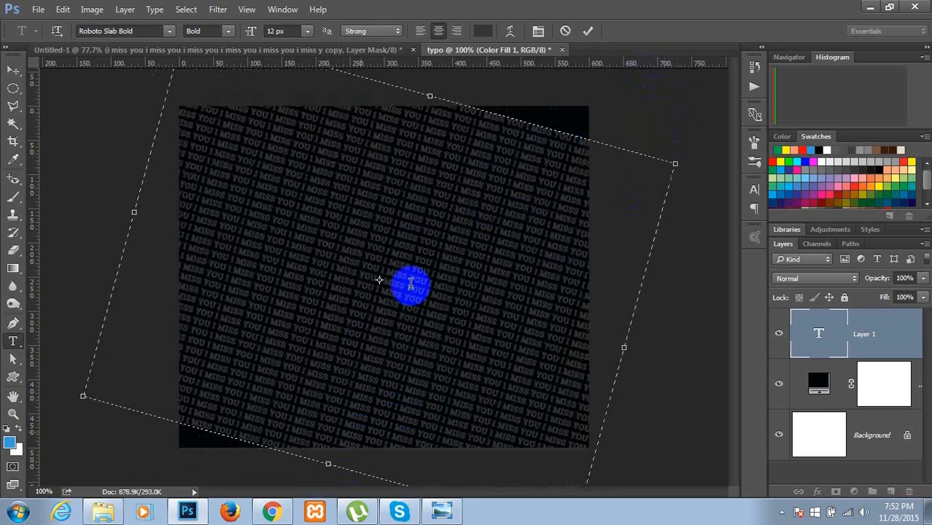
pyautogui.moveTo(430, 96); pyautogui.dragTo(474, 64)
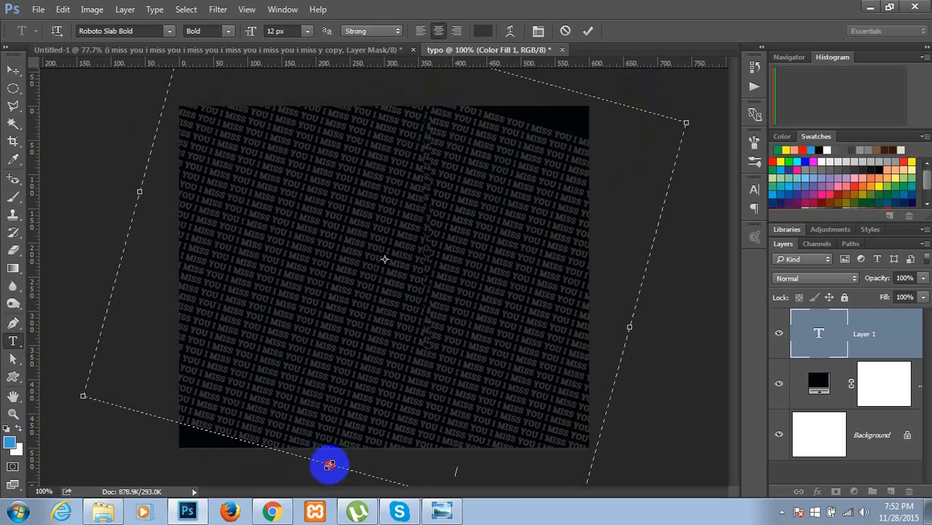
pyautogui.moveTo(329, 463); pyautogui.dragTo(307, 487)
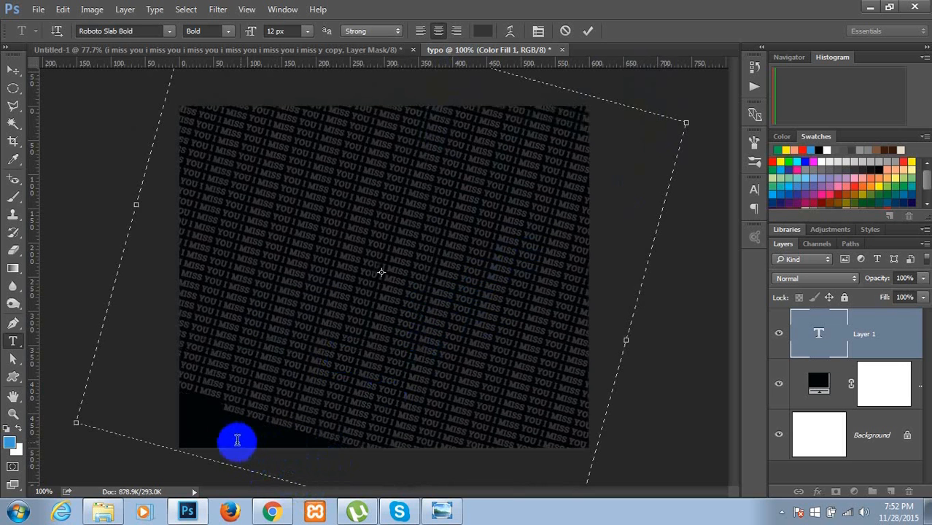
# Paste more "I MISS YOU" text to fill the empty lower-left corner of the canvas and commit the text
pyautogui.press('ctrl')
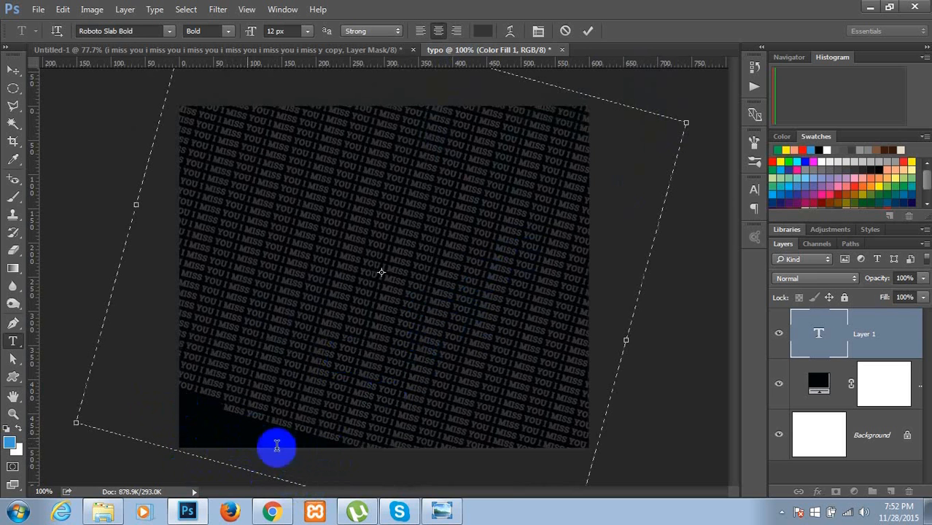
pyautogui.hotkey('ctrl', 'v')
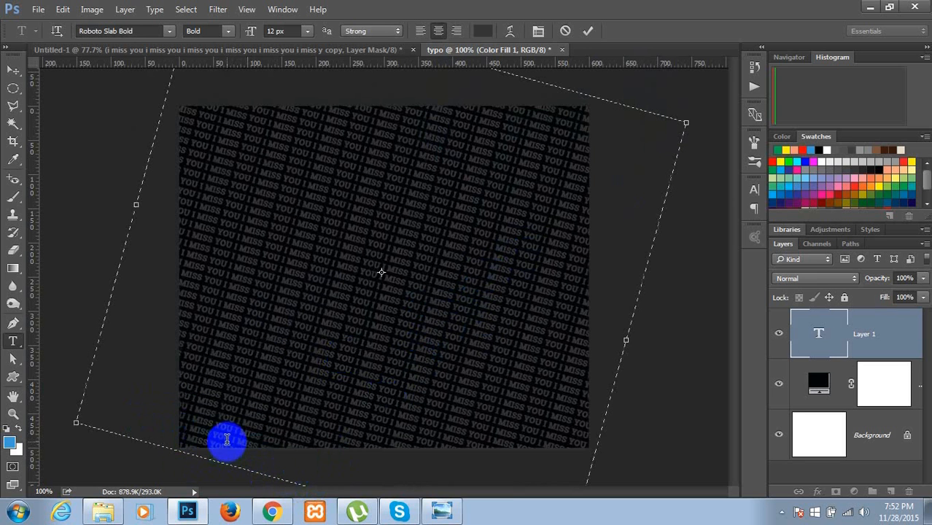
pyautogui.click(819, 337)
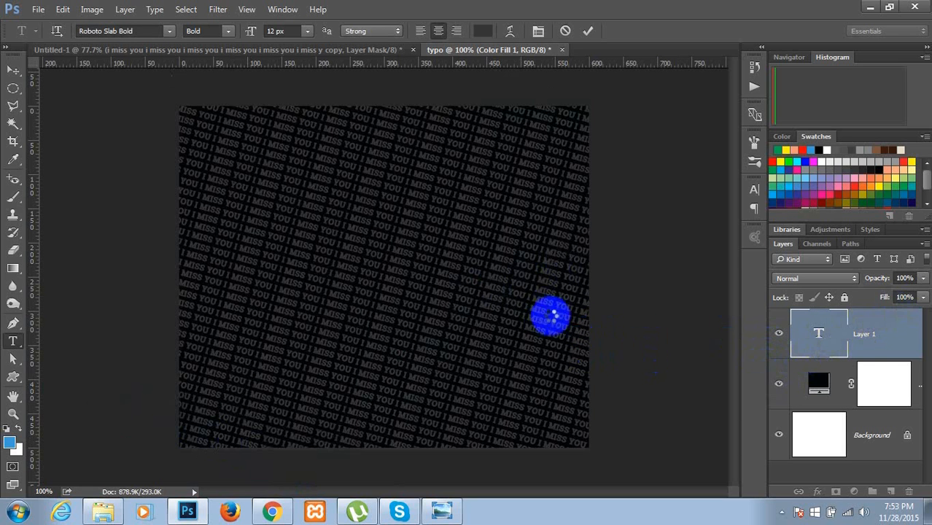
# Set the "I MISS YOU" text layer's opacity to 38%
pyautogui.click(922, 280)
pyautogui.moveTo(923, 295); pyautogui.dragTo(881, 299)
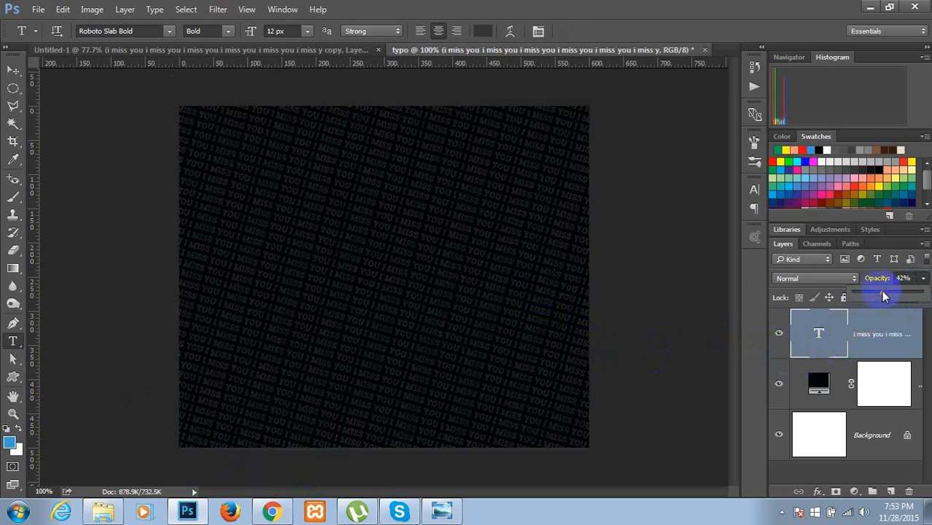
pyautogui.moveTo(881, 291)
pyautogui.mouseDown()
pyautogui.moveTo(867, 292)
pyautogui.moveTo(878, 296)
pyautogui.mouseUp()
pyautogui.click(405, 474)
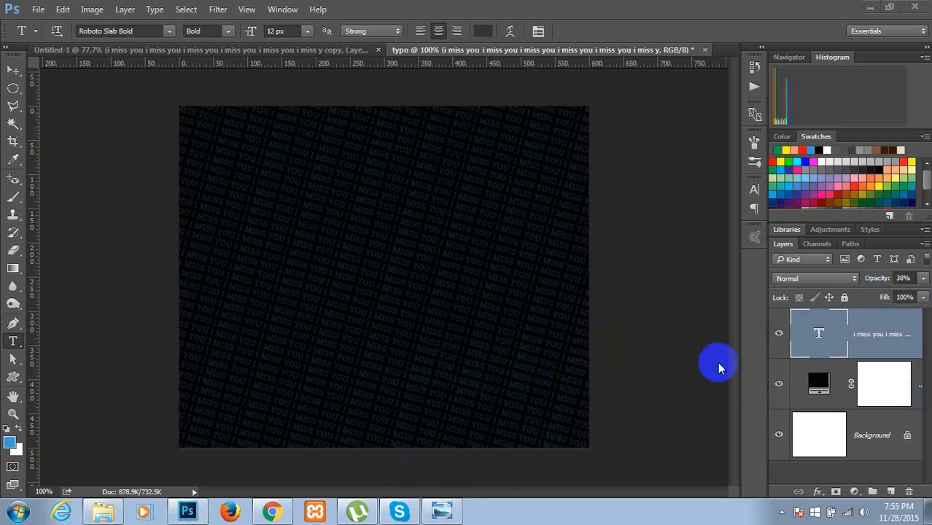
# Copy the slanted layer's text, hide that layer, and paste the text into a new unrotated text box larger than the canvas
pyautogui.click(817, 332)
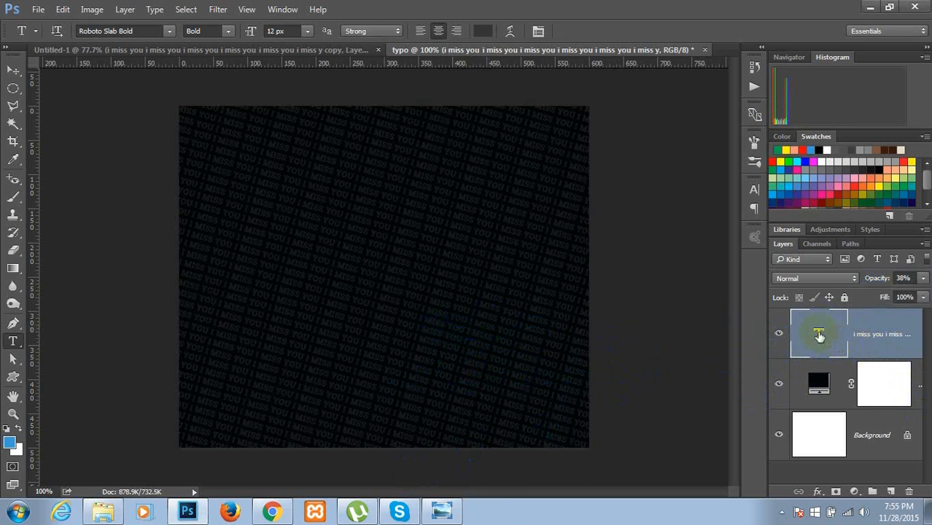
pyautogui.doubleClick(819, 334)
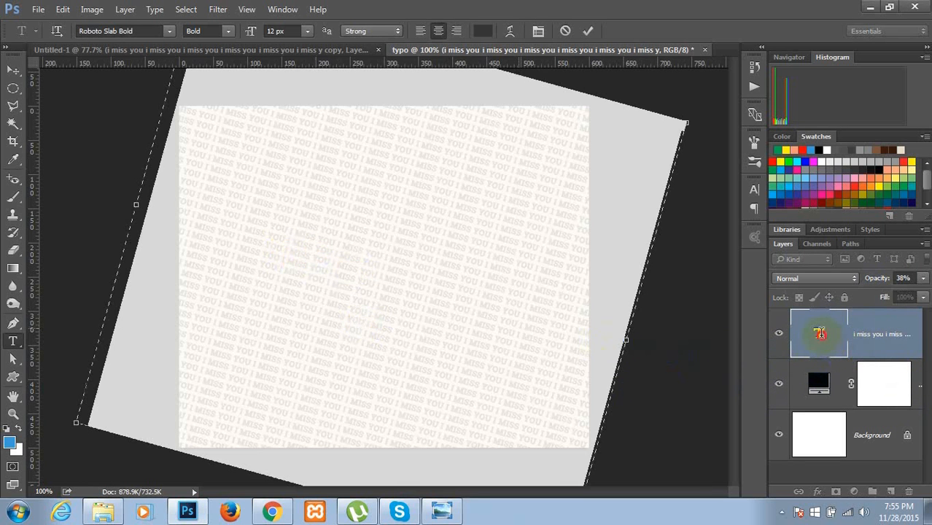
pyautogui.click(821, 333)
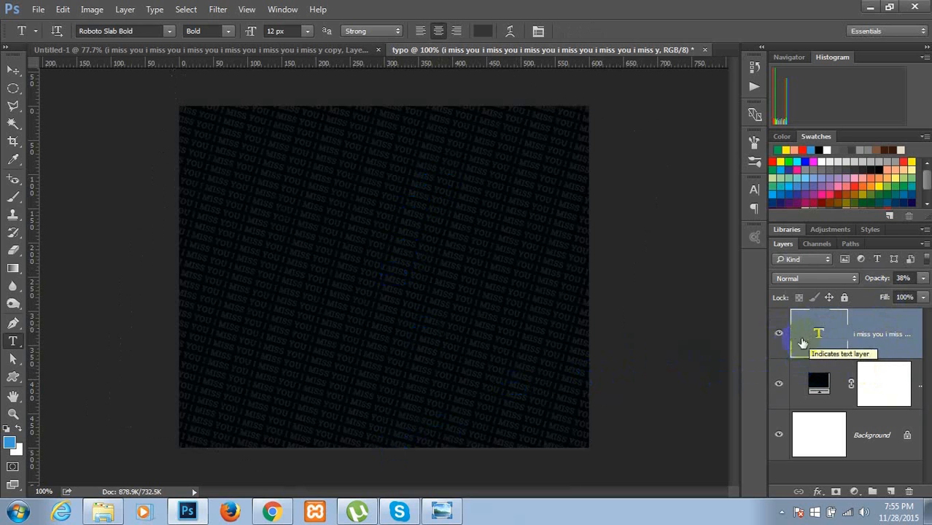
pyautogui.click(779, 335)
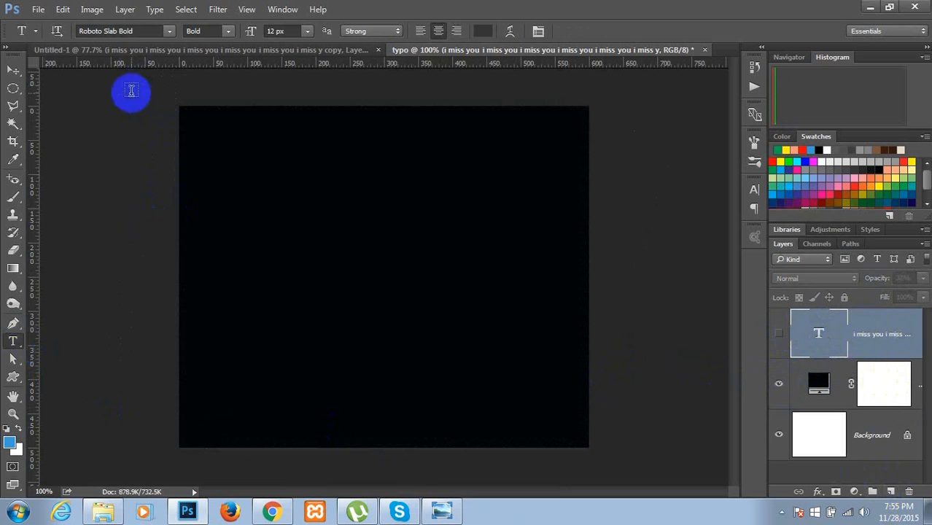
pyautogui.moveTo(131, 88); pyautogui.dragTo(630, 471)
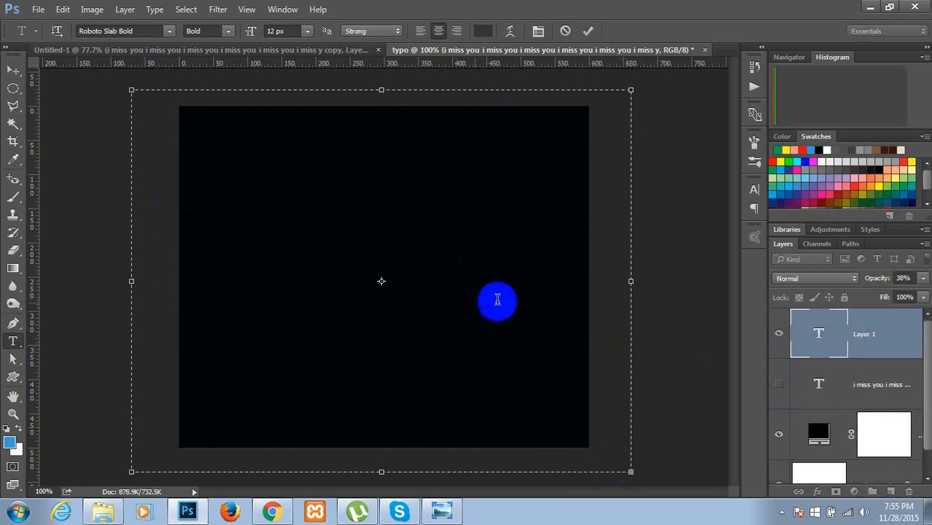
pyautogui.hotkey('ctrl', 'v')
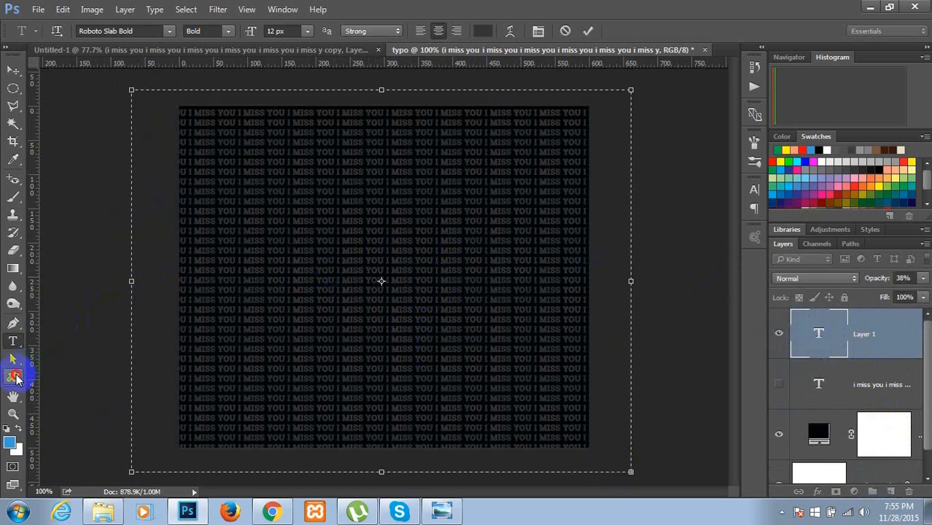
# Draw a solid heart custom shape about 355 px wide and 251 px high in the middle of the canvas
pyautogui.click(16, 378)
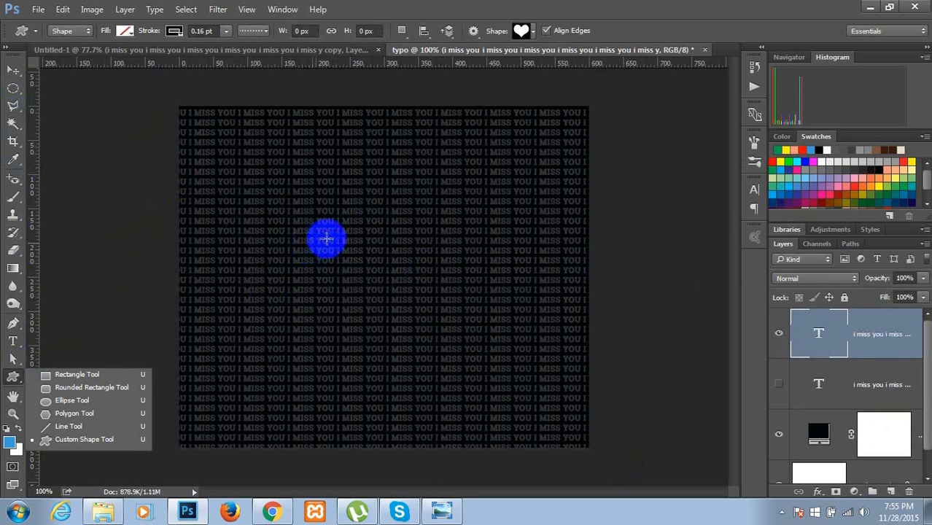
pyautogui.click(67, 442)
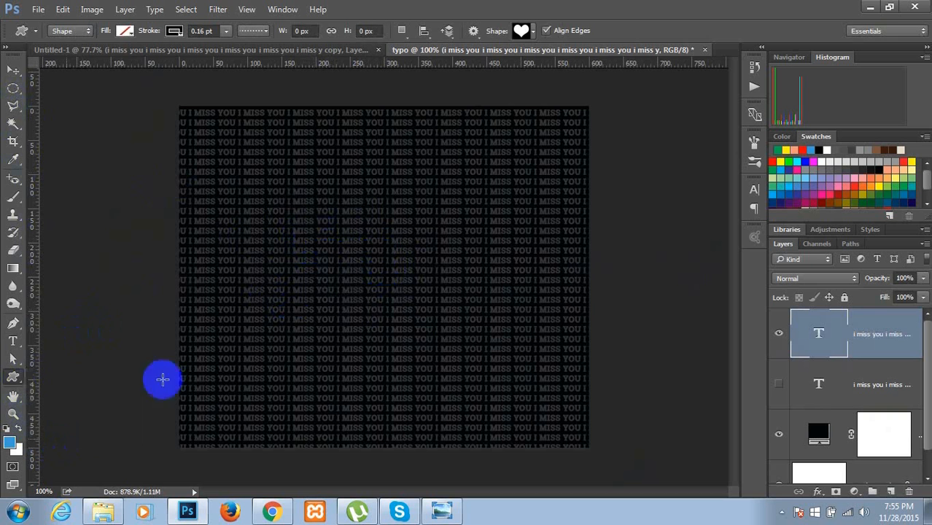
pyautogui.click(534, 31)
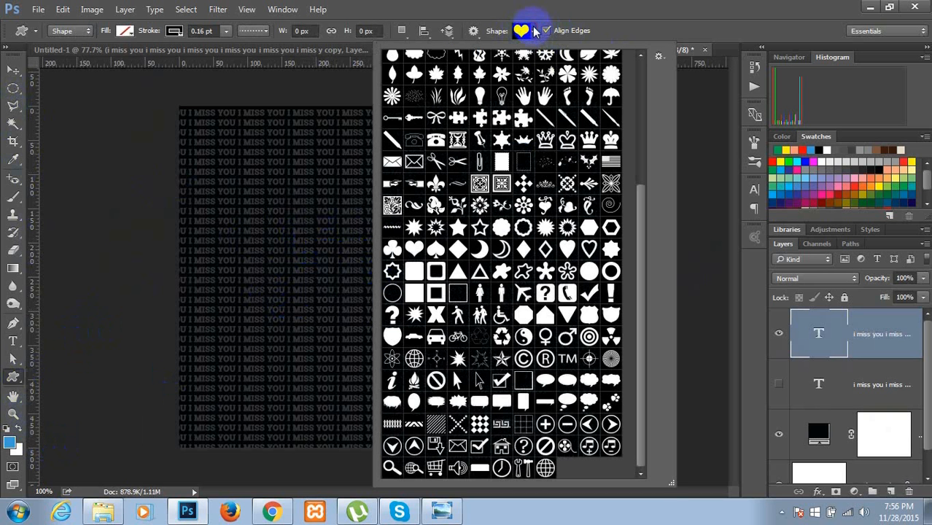
pyautogui.click(414, 249)
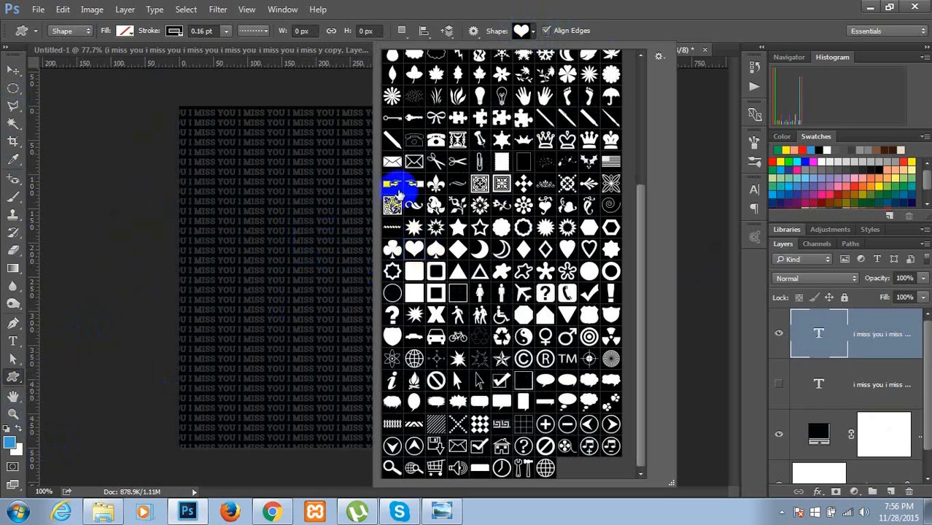
pyautogui.click(588, 12)
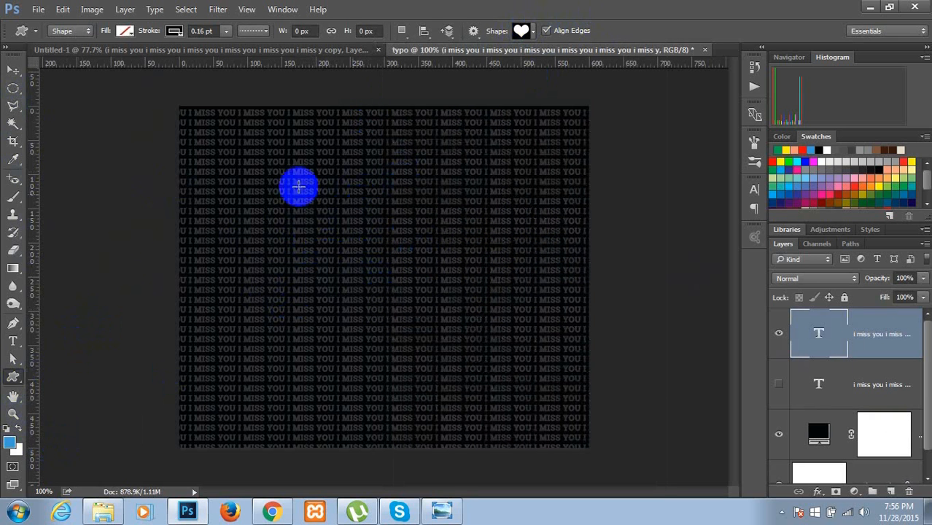
pyautogui.moveTo(258, 175); pyautogui.dragTo(500, 344)
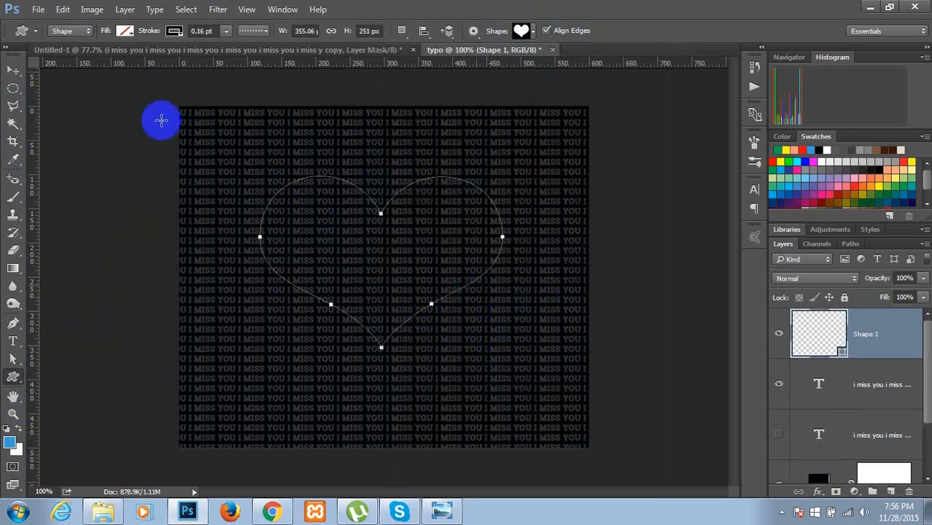
# Load the heart shape's outline as a selection and use it to add a layer mask to the horizontal text layer
pyautogui.click(813, 341)
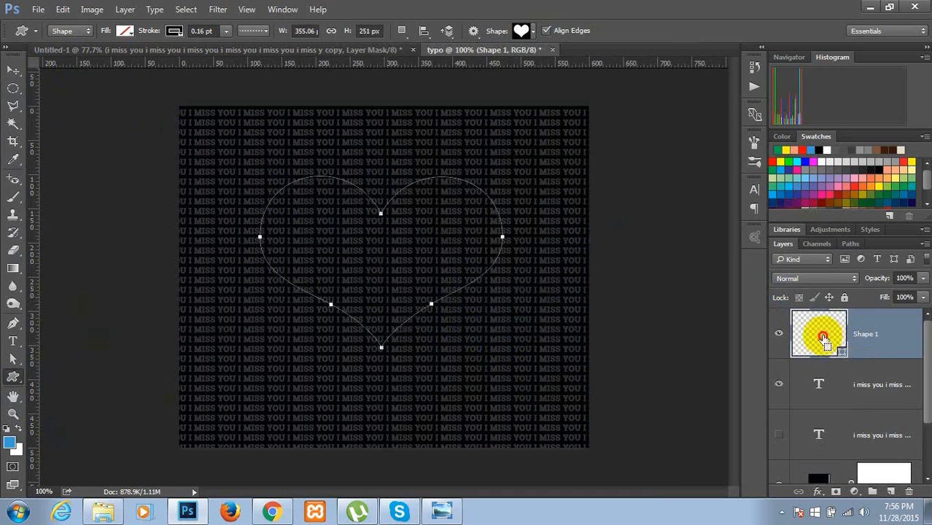
pyautogui.keyDown('ctrl'); pyautogui.click(819, 337); pyautogui.keyUp('ctrl')
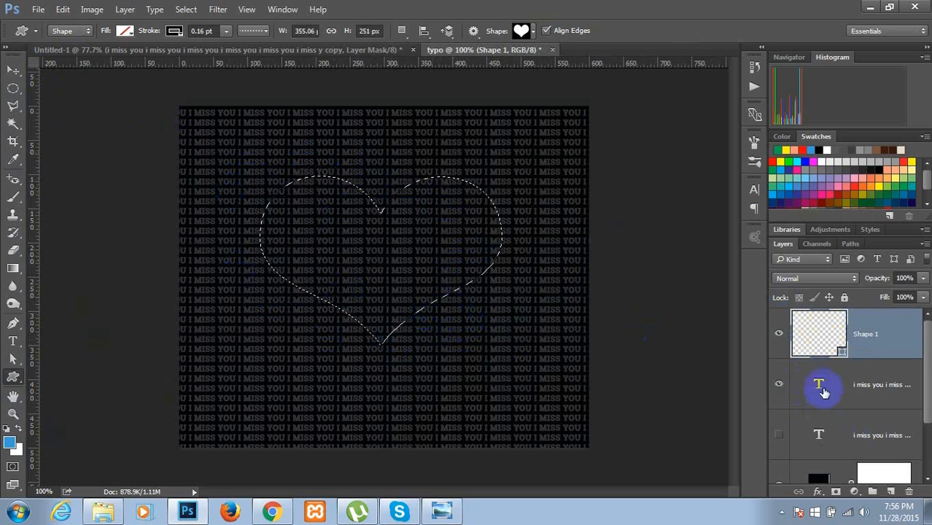
pyautogui.click(822, 391)
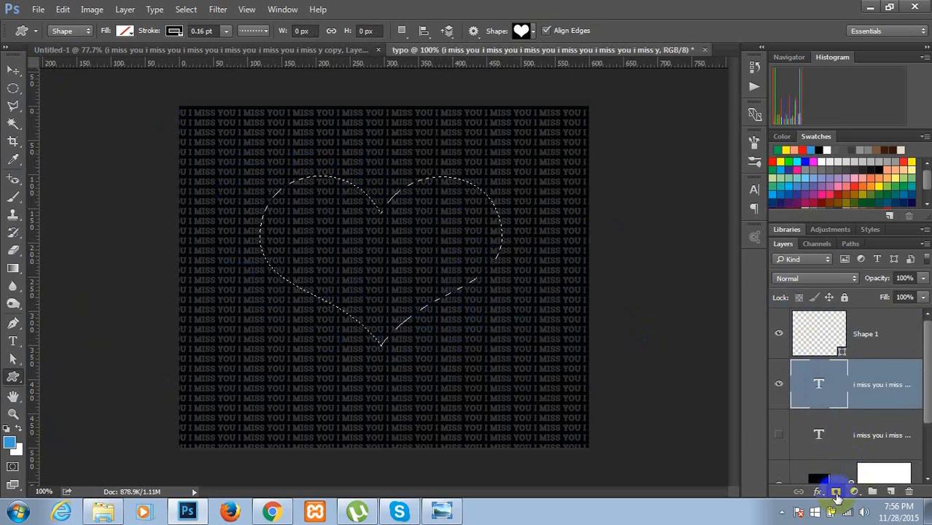
pyautogui.click(837, 494)
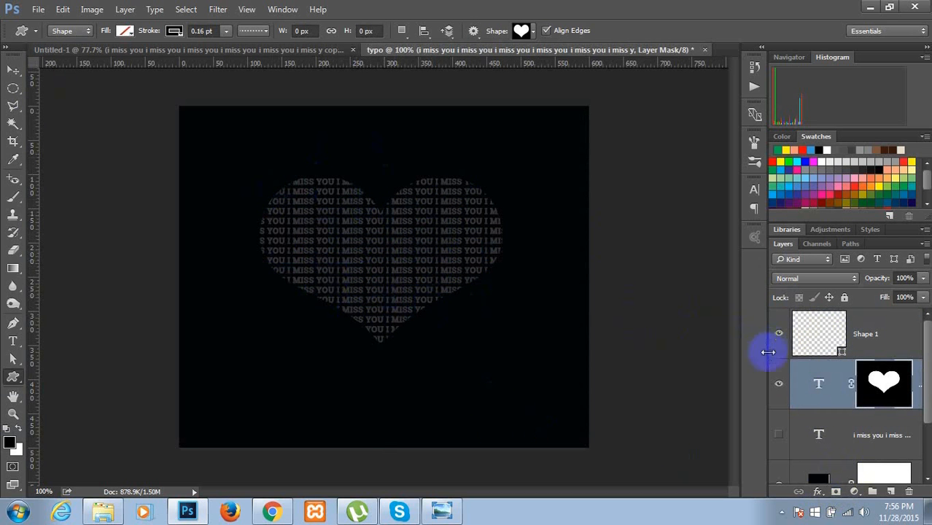
# Delete the Shape 1 heart layer and make the slanted text layer visible again
pyautogui.click(779, 336)
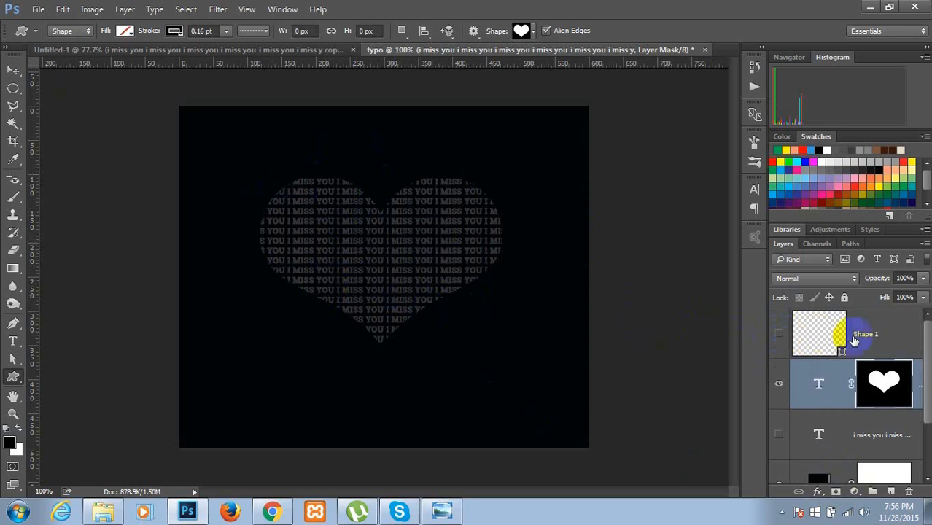
pyautogui.click(868, 339)
pyautogui.click(877, 336)
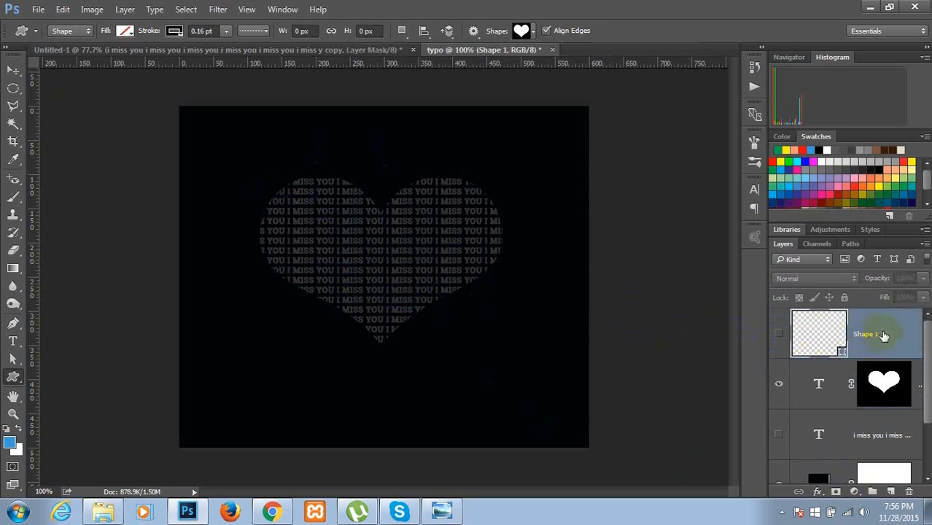
pyautogui.moveTo(901, 337); pyautogui.dragTo(909, 493)
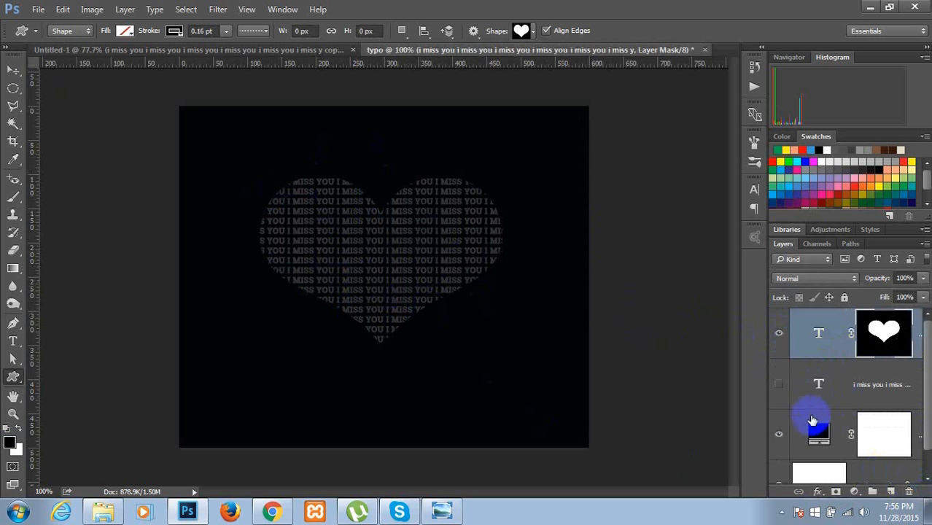
pyautogui.click(779, 385)
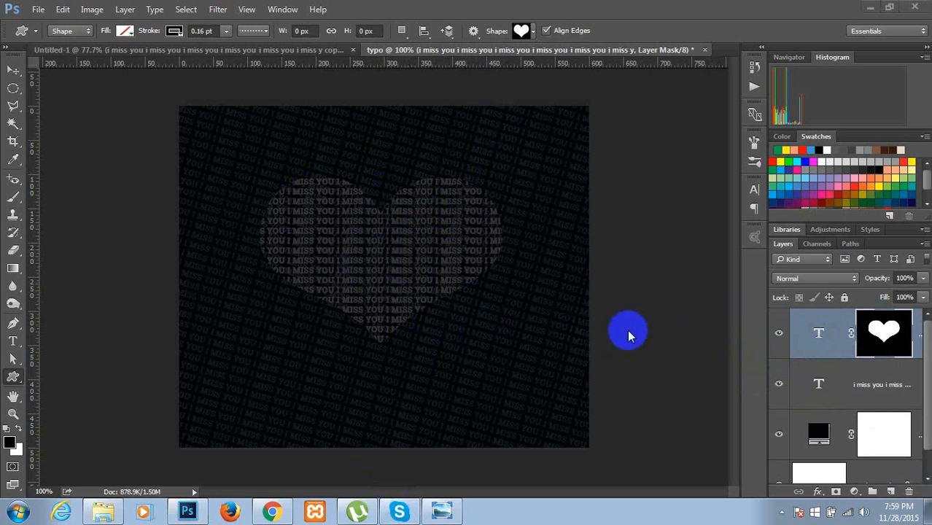
# Add a linear Gradient Overlay to the heart-masked text with the Red, Blue, Yellow gradient, a -148° angle and 128% scale
pyautogui.click(868, 328)
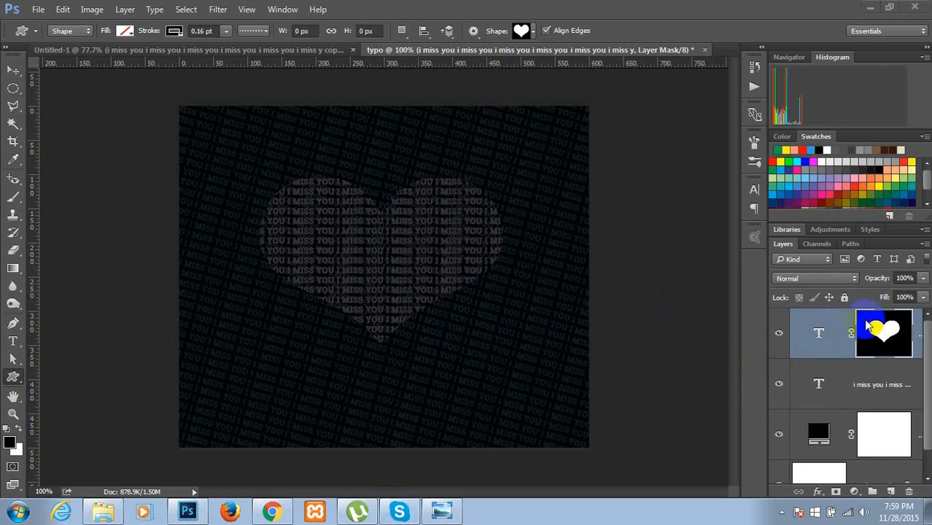
pyautogui.click(818, 492)
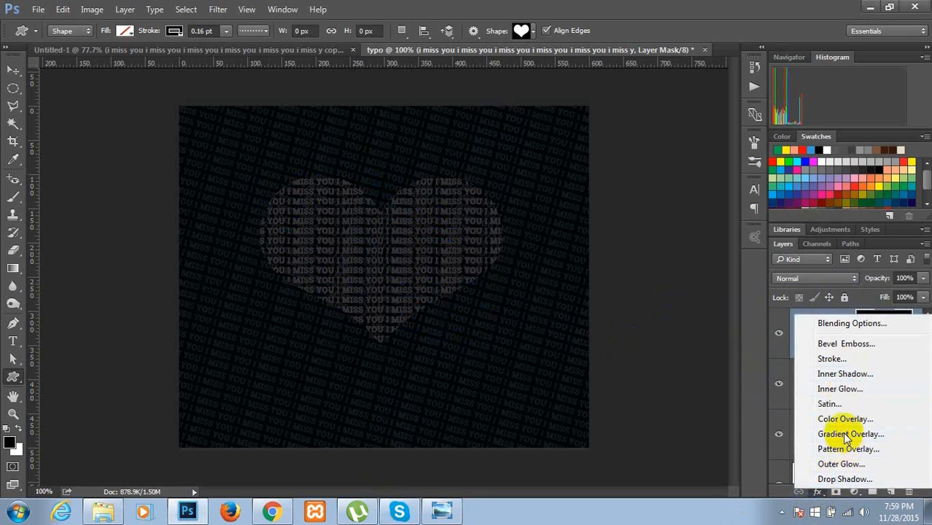
pyautogui.click(838, 434)
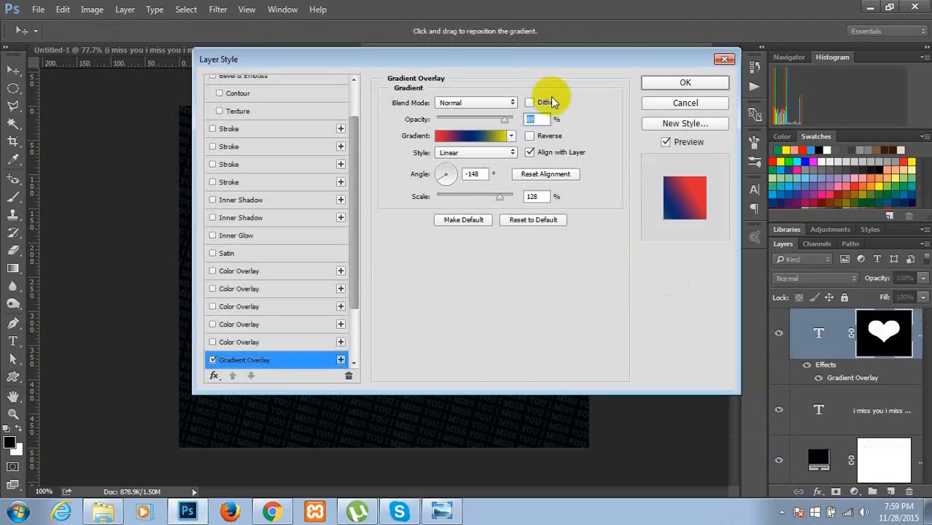
pyautogui.moveTo(488, 61); pyautogui.dragTo(593, 86)
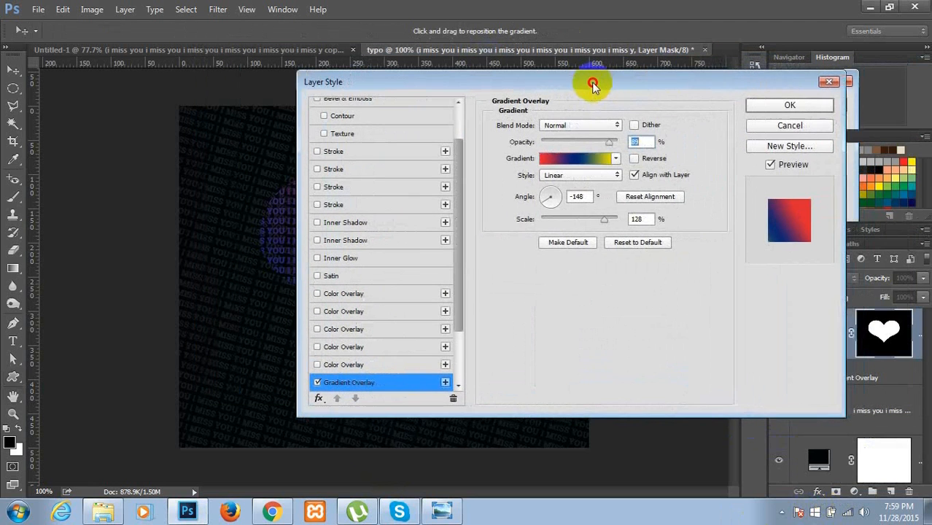
pyautogui.click(555, 159)
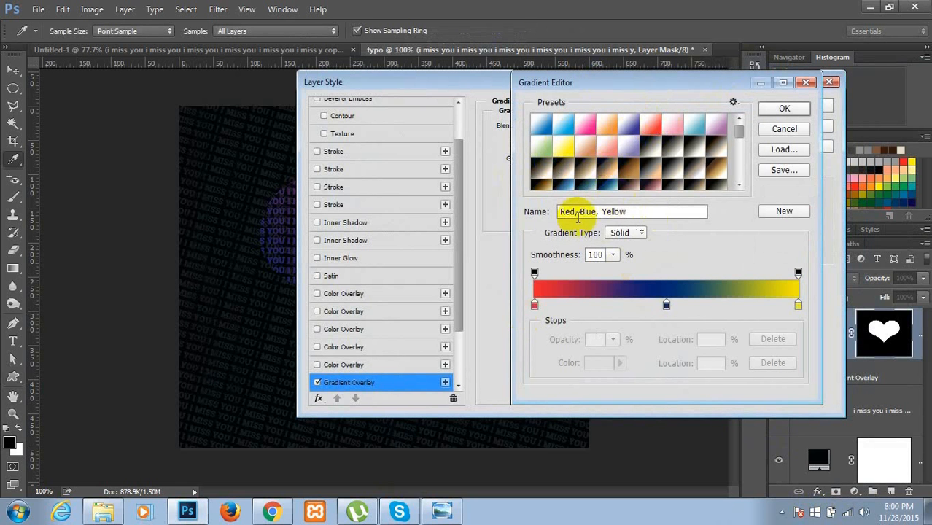
pyautogui.click(781, 108)
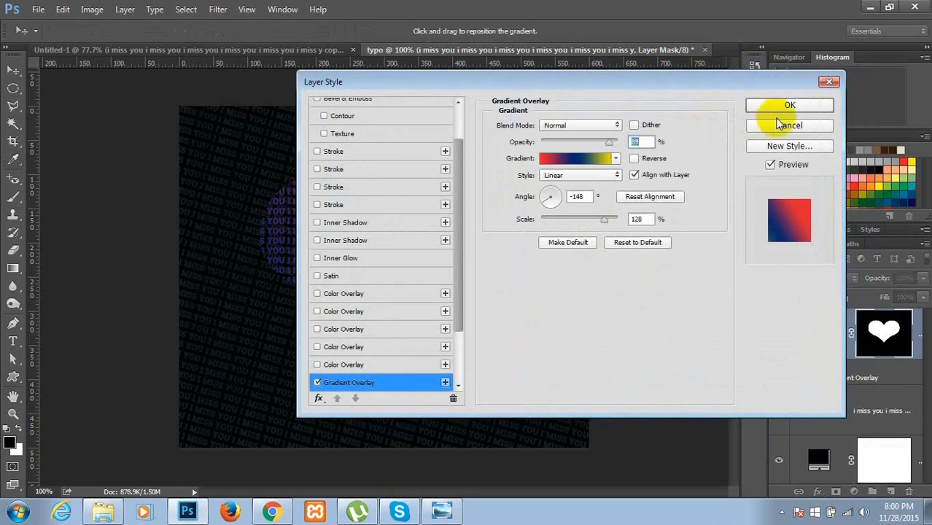
pyautogui.click(786, 108)
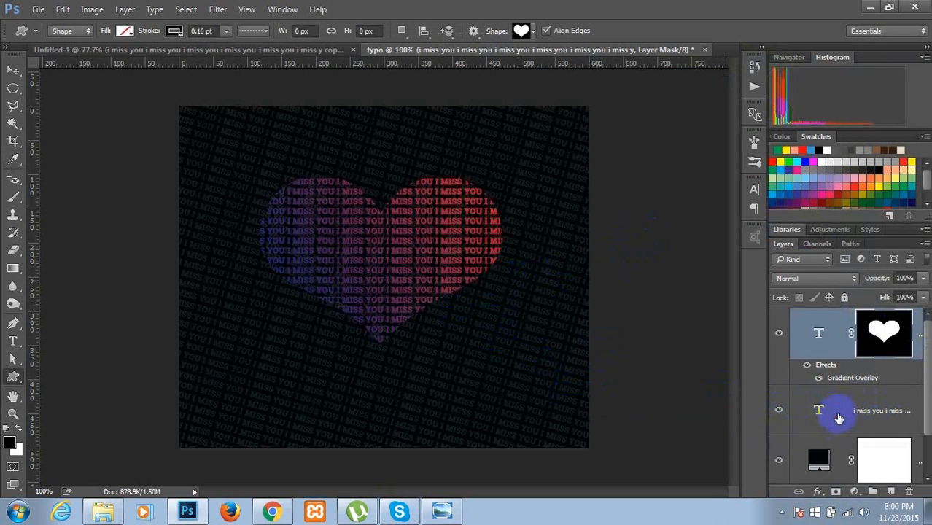
# Lower the slanted text layer's opacity to 16%
pyautogui.click(837, 417)
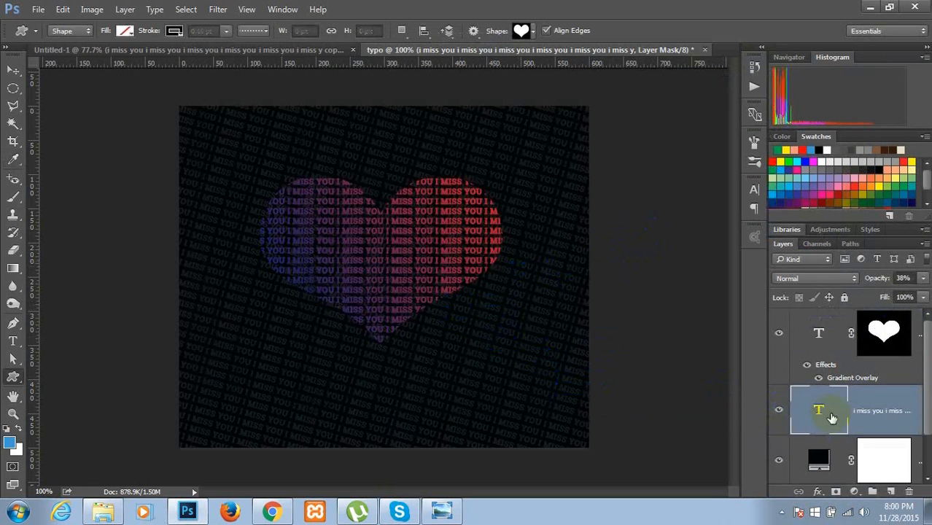
pyautogui.click(922, 280)
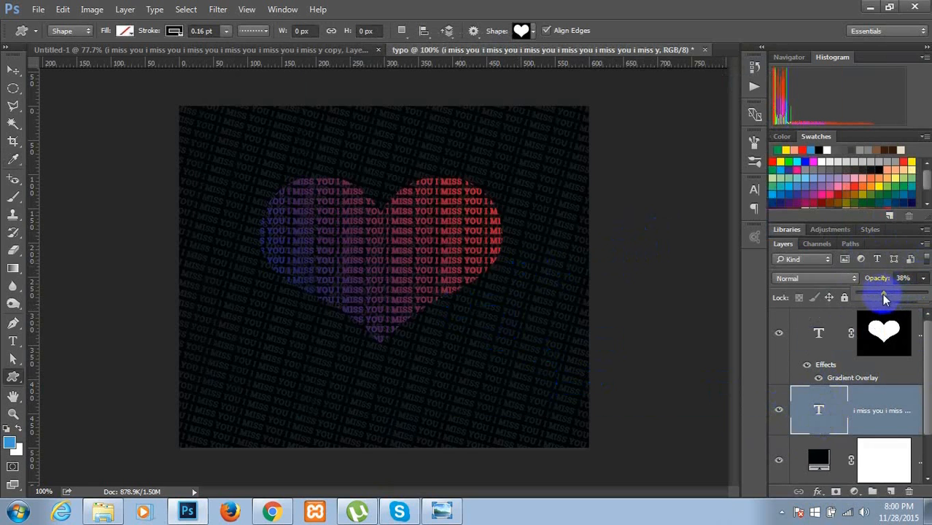
pyautogui.moveTo(884, 298); pyautogui.dragTo(869, 297)
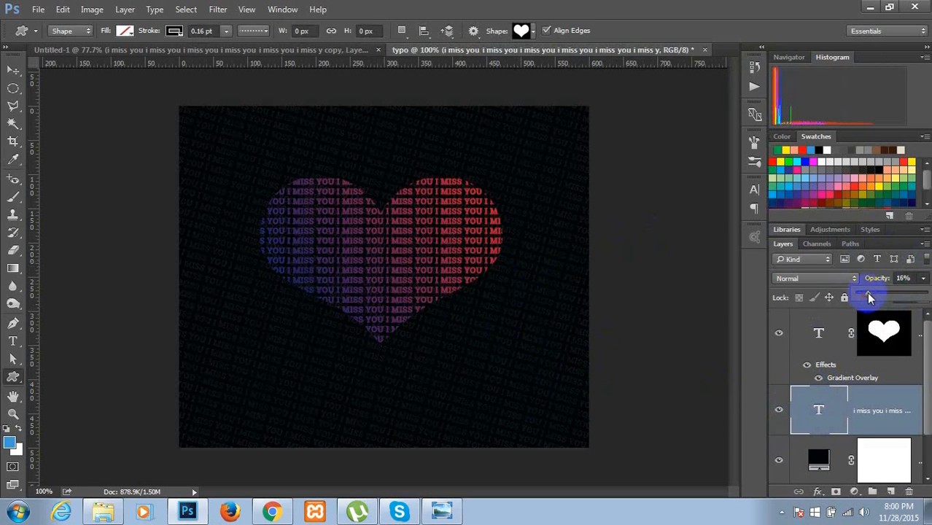
# Review the layer stack down to the Background, hiding and showing the slanted text layer to compare its effect
pyautogui.click(13, 88)
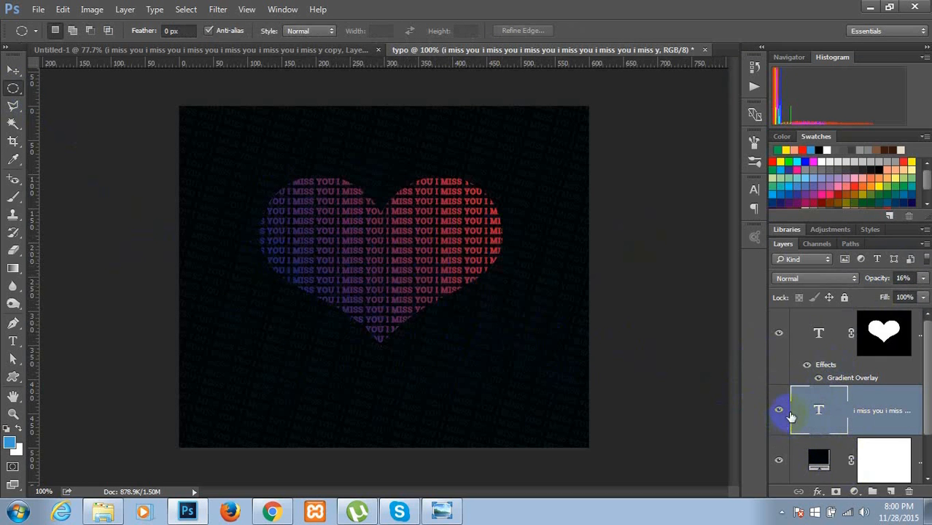
pyautogui.scroll(-1, 780, 410)
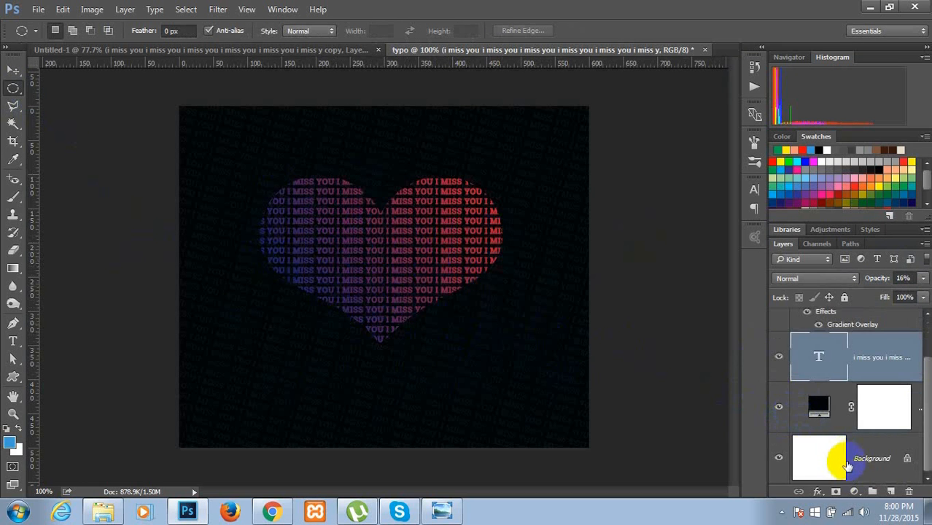
pyautogui.click(848, 465)
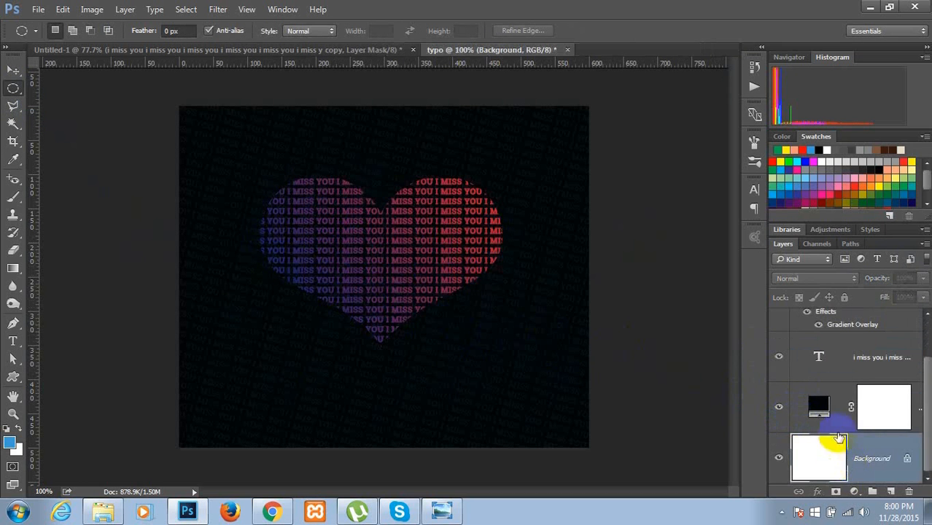
pyautogui.scroll(2, 827, 413)
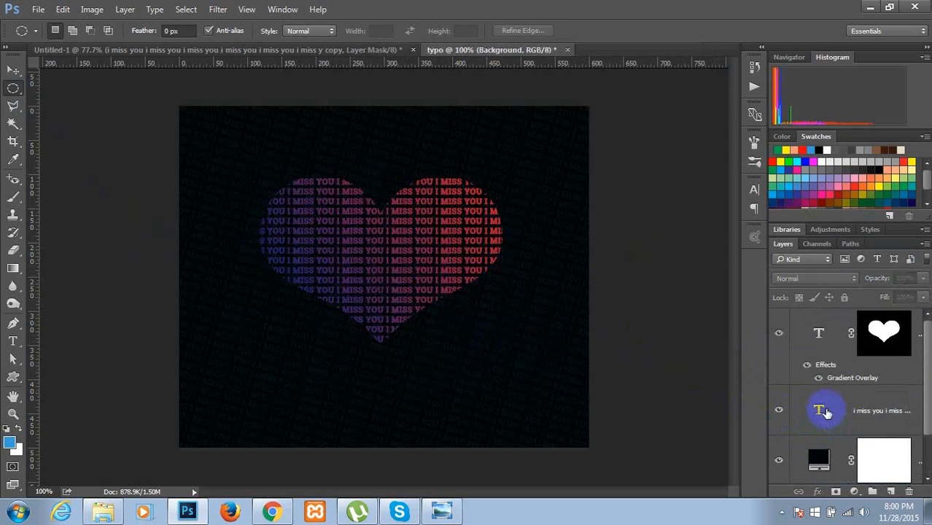
pyautogui.click(823, 416)
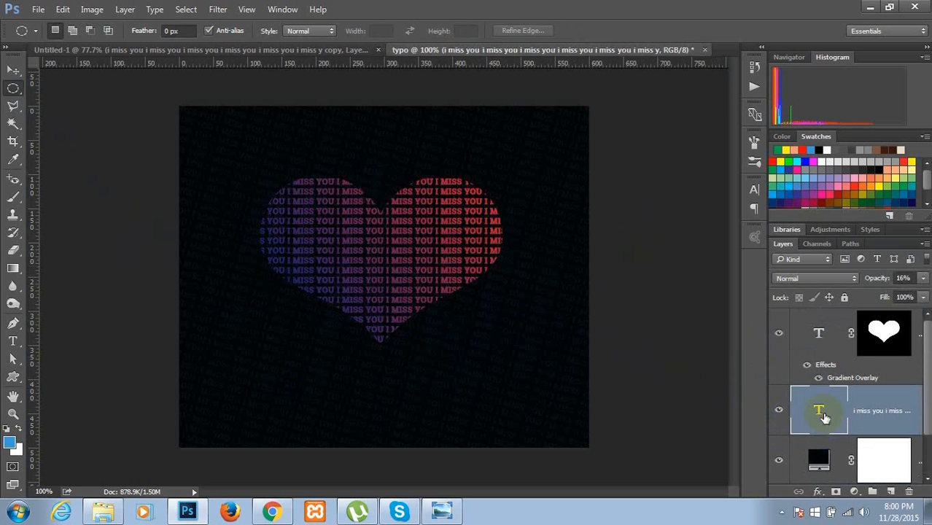
pyautogui.click(778, 414)
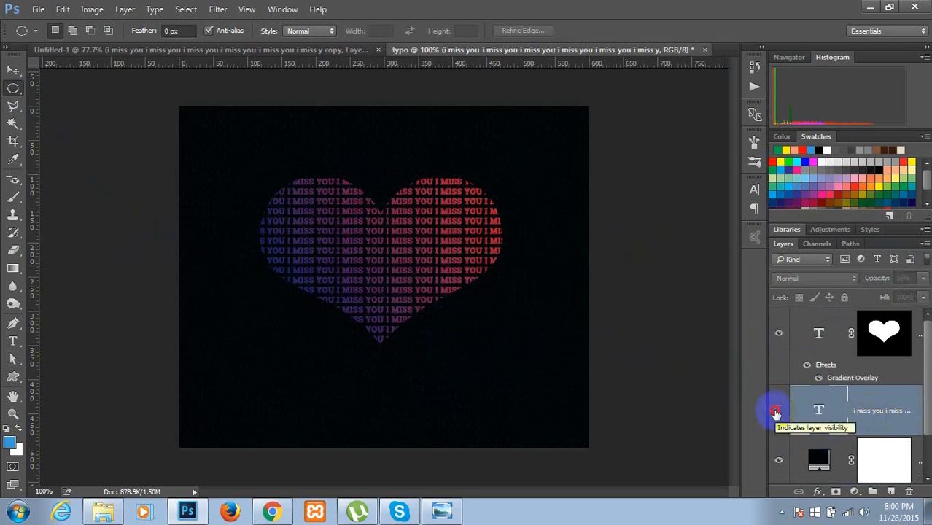
pyautogui.click(777, 414)
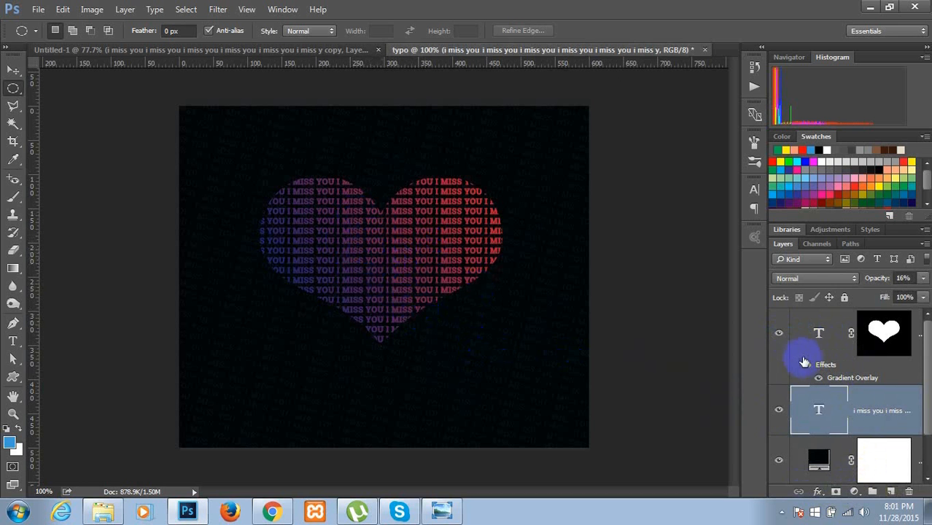
# Enlarge a single letter "I" in the upper-left part of the heart-masked text to 20 px
pyautogui.click(821, 333)
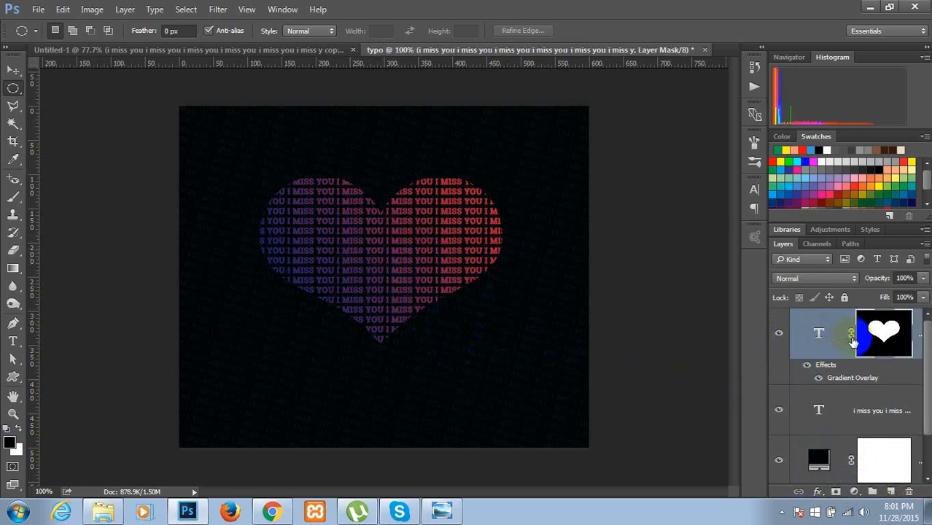
pyautogui.click(851, 336)
pyautogui.doubleClick(817, 333)
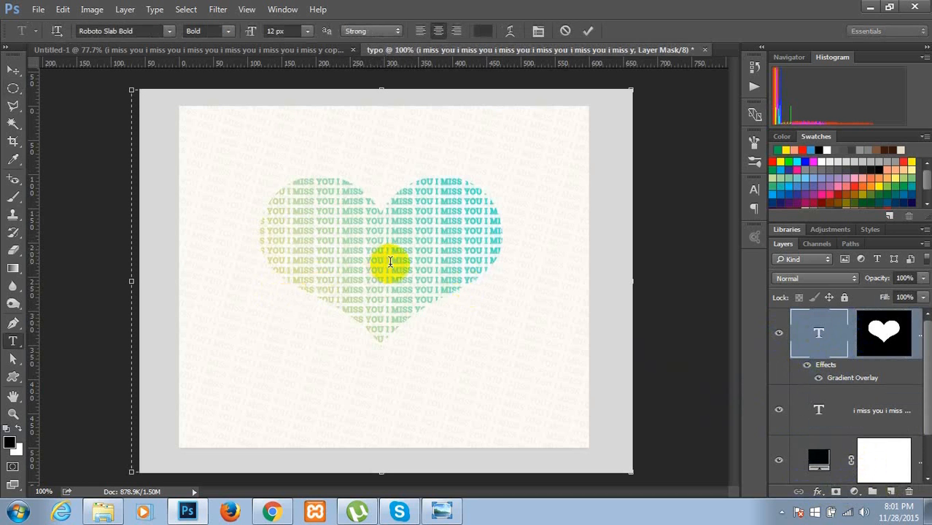
pyautogui.click(366, 258)
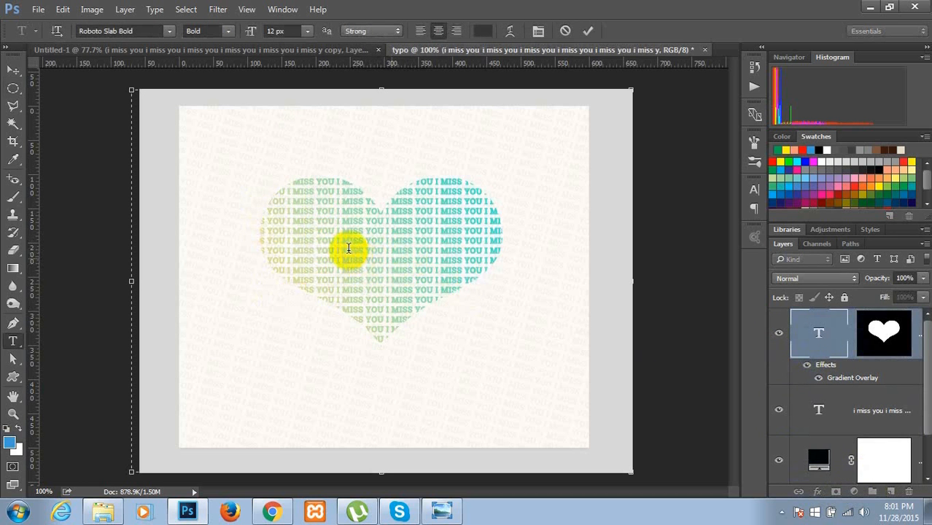
pyautogui.click(344, 250)
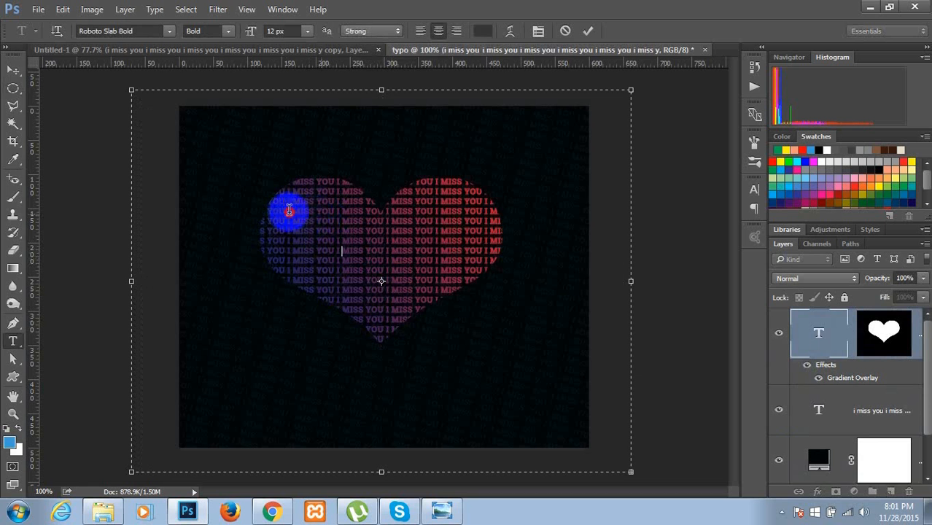
pyautogui.moveTo(288, 211); pyautogui.dragTo(297, 210)
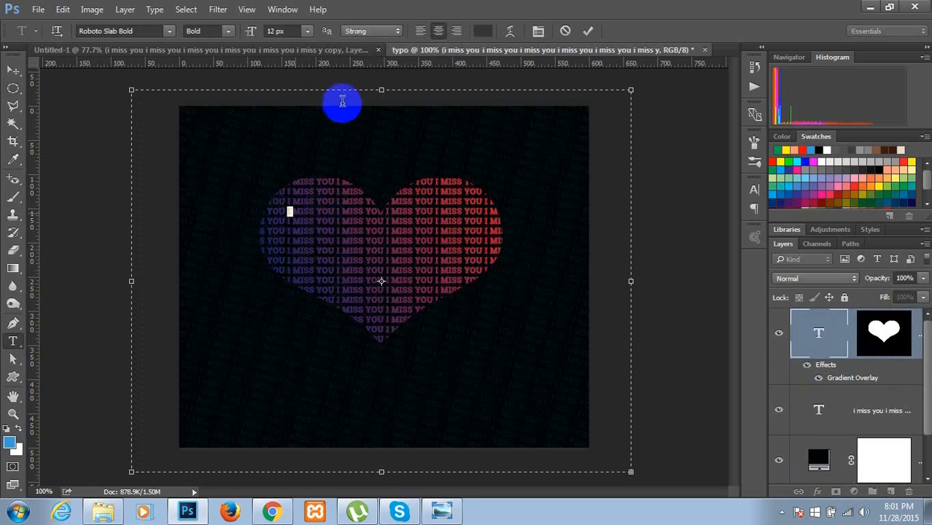
pyautogui.click(249, 30)
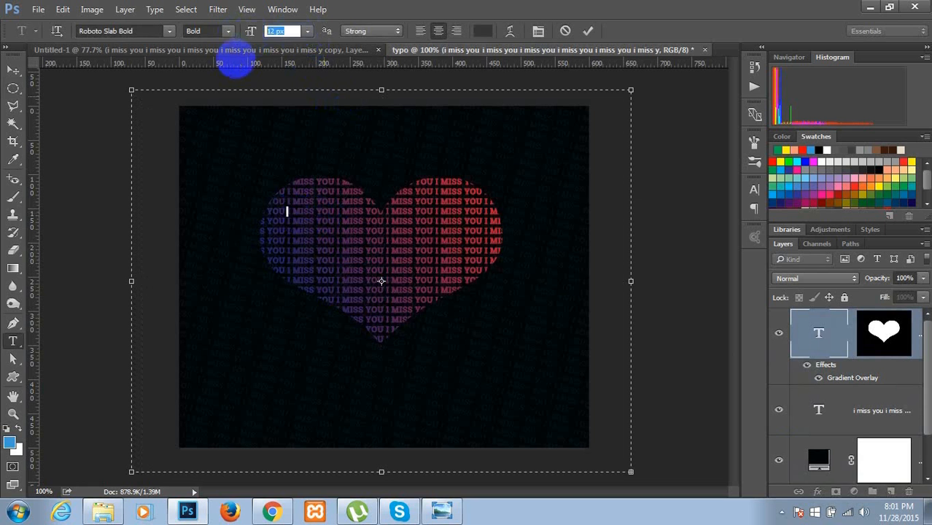
pyautogui.press('Return')
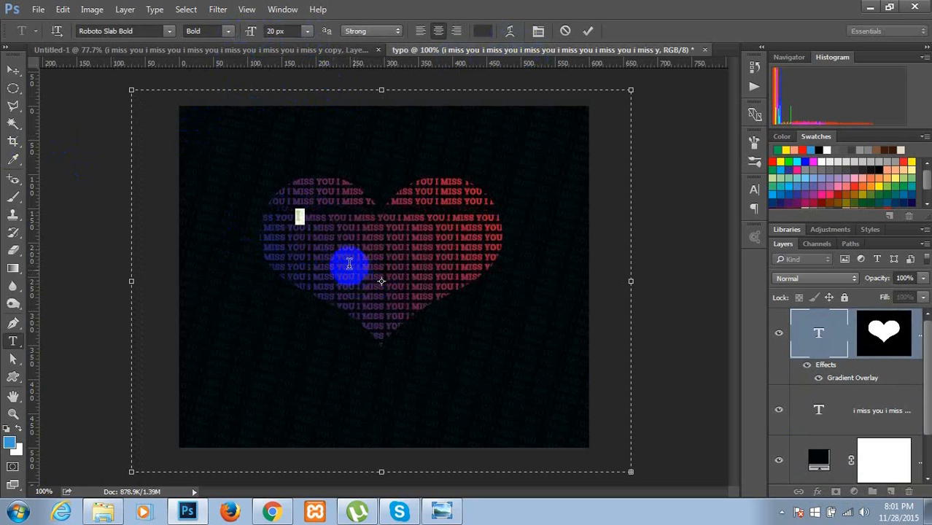
# Set one word "MISS" near the middle of the heart text to a 20 px font size
pyautogui.moveTo(361, 258); pyautogui.dragTo(381, 257)
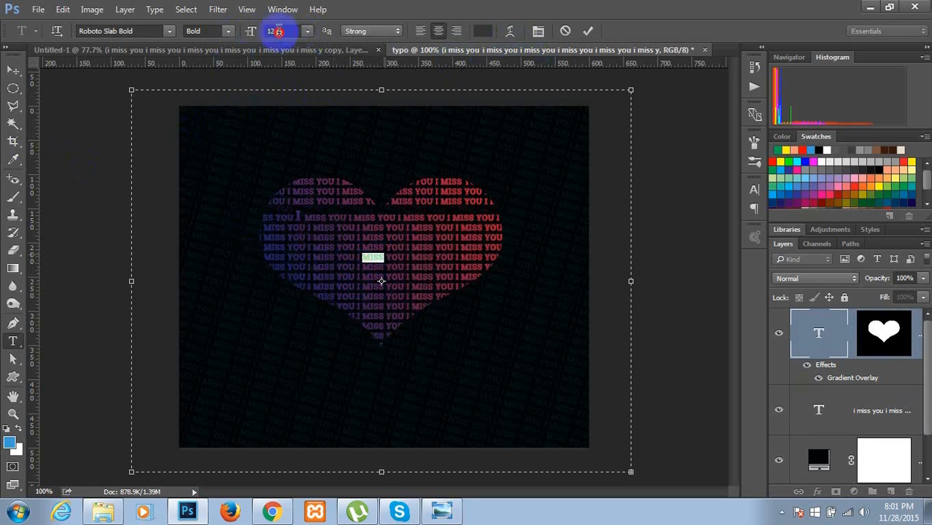
pyautogui.moveTo(251, 31); pyautogui.dragTo(235, 38)
pyautogui.write('20')
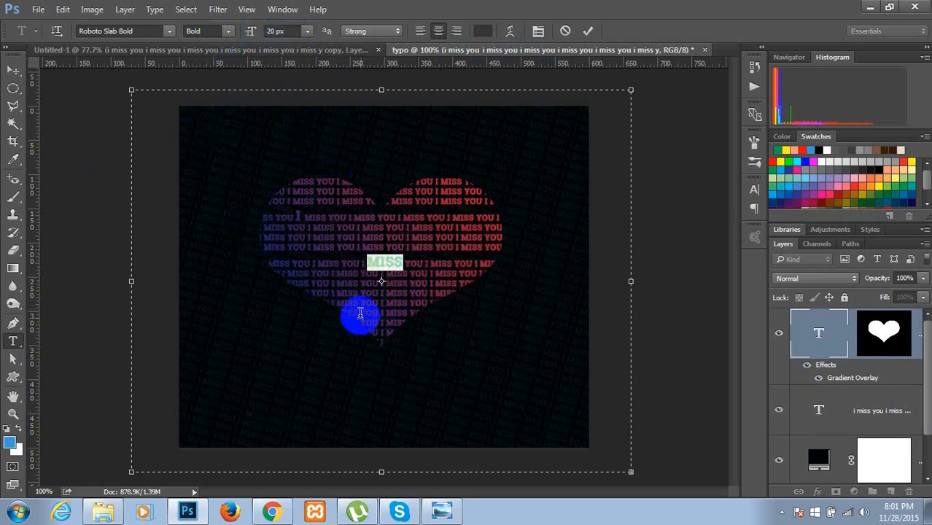
# Set one word "YOU" near the heart's lower tip to a 20 px font size and commit the text edits
pyautogui.click(363, 303)
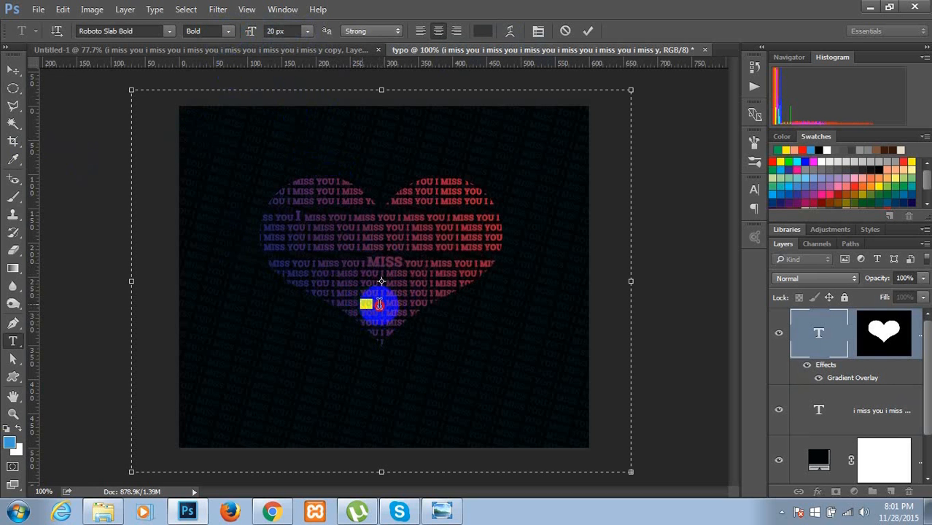
pyautogui.moveTo(296, 35); pyautogui.dragTo(251, 34)
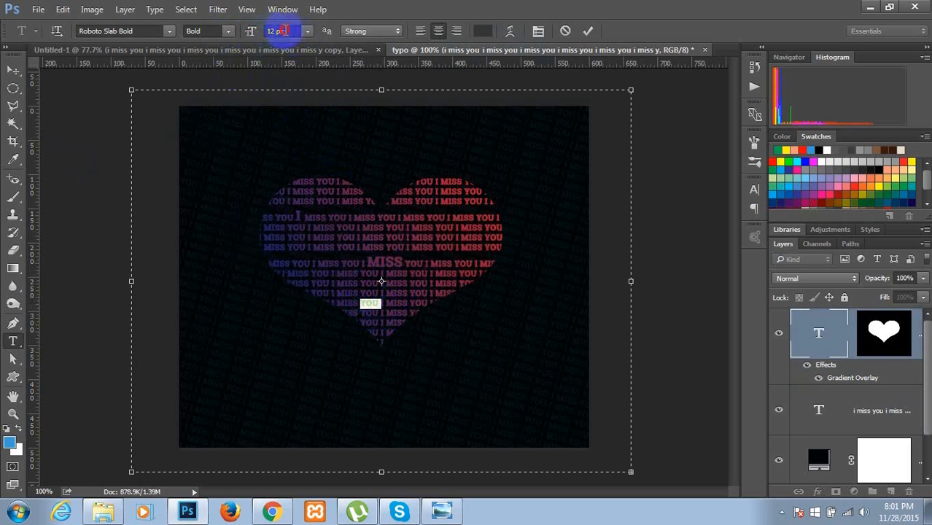
pyautogui.click(250, 31)
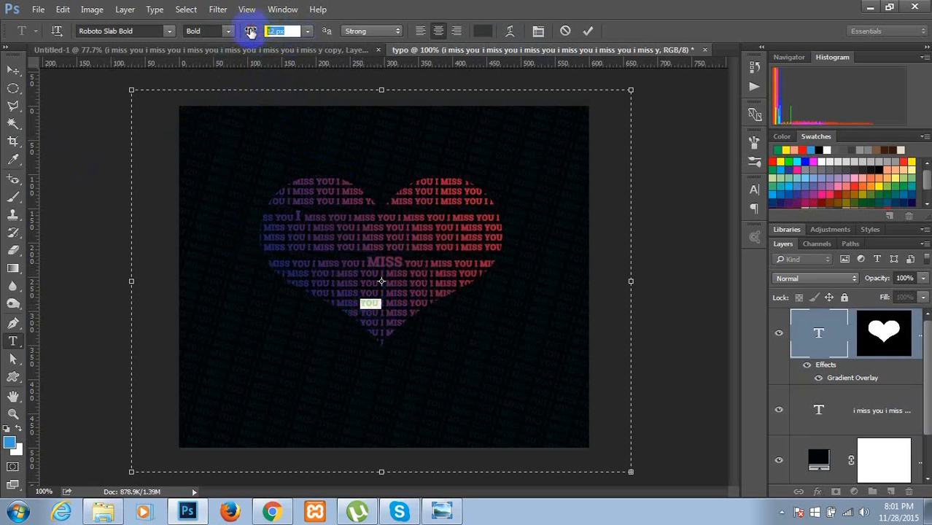
pyautogui.write('20')
pyautogui.press('Return')
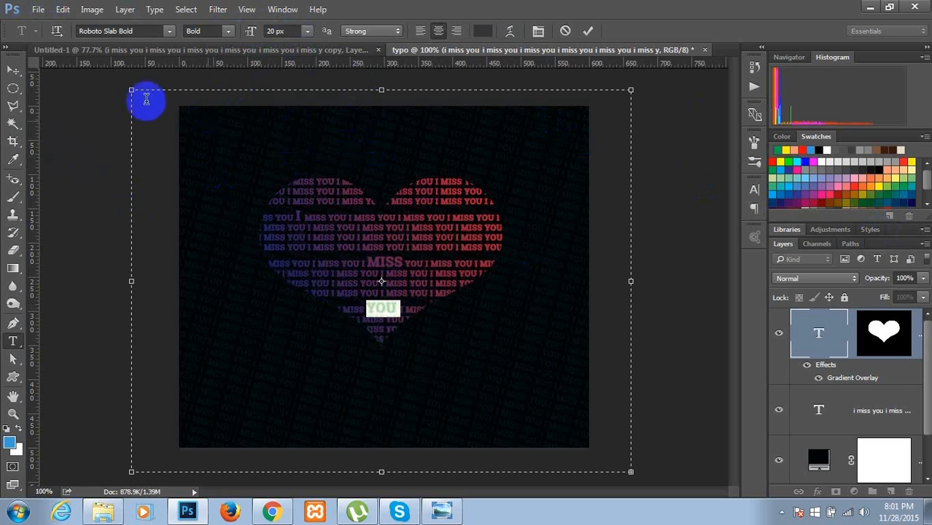
pyautogui.click(12, 70)
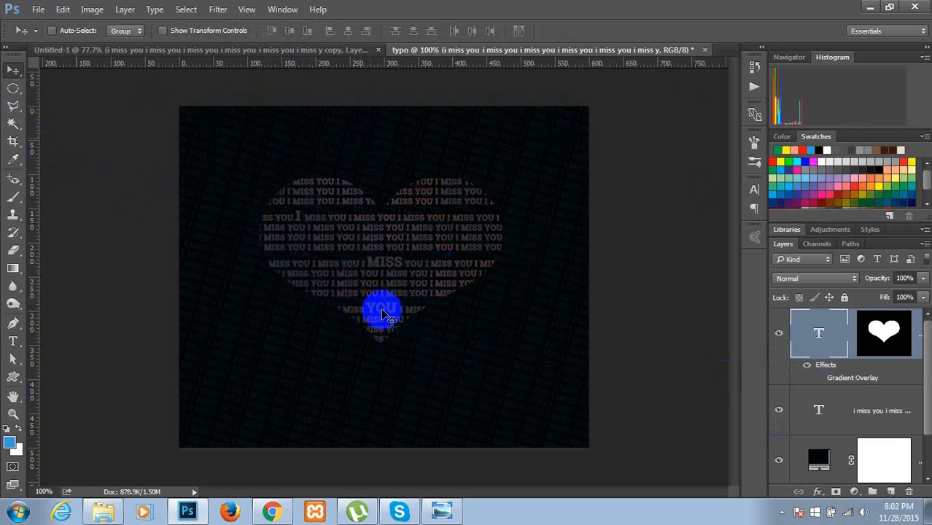
# Colour the enlarged word "YOU" in the heart text red and commit the edit
pyautogui.doubleClick(815, 332)
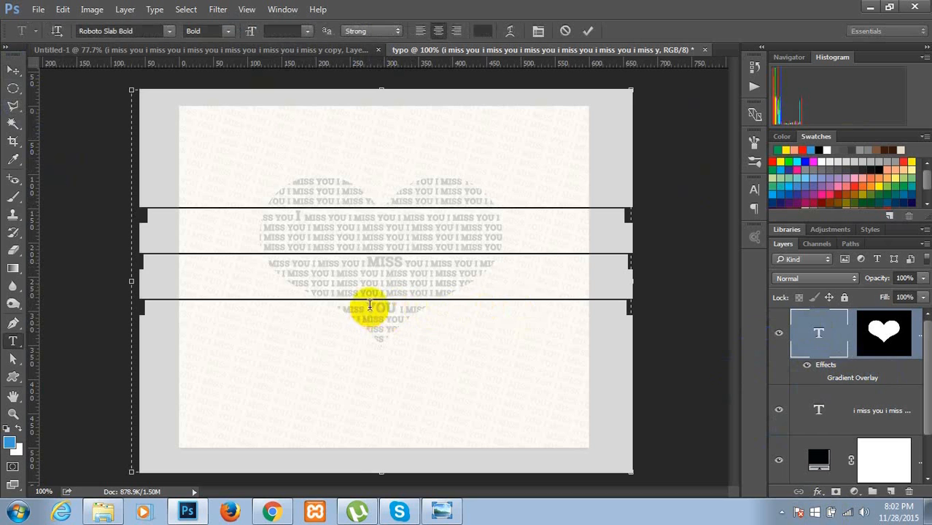
pyautogui.doubleClick(369, 306)
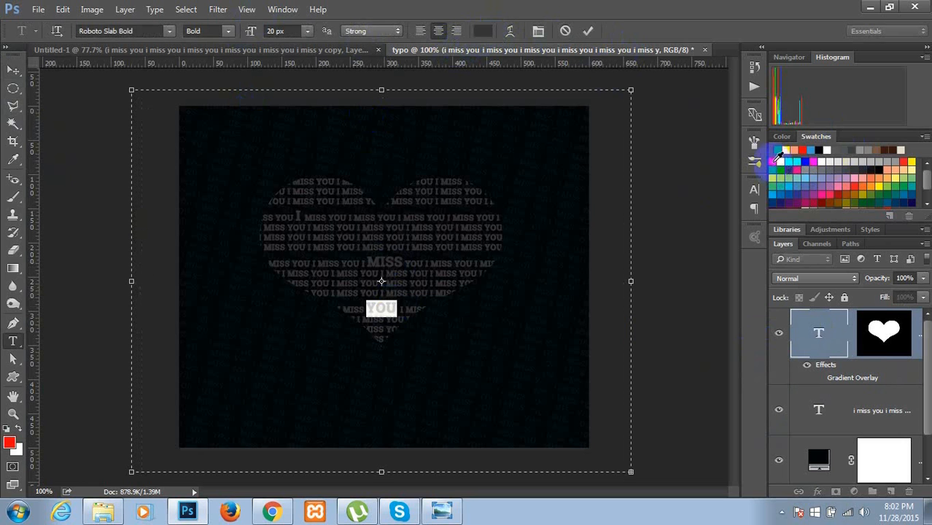
pyautogui.click(778, 153)
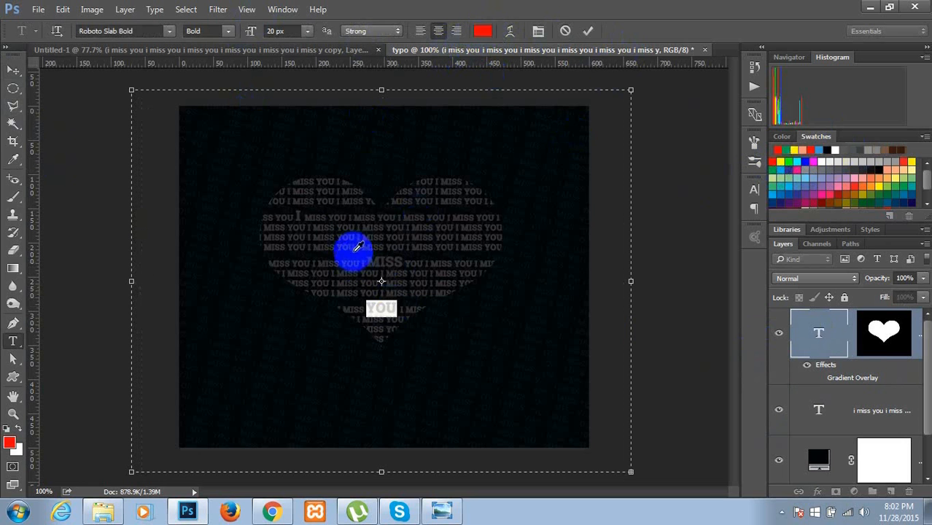
pyautogui.click(13, 87)
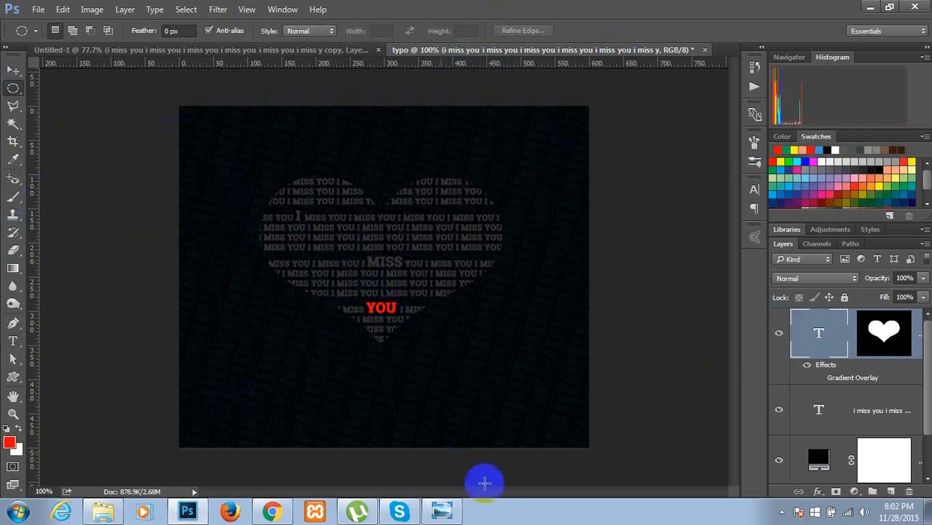
# Switch to Windows Photo Viewer and browse the sample typography images, including the butterfly, cat and heart versions
pyautogui.click(437, 508)
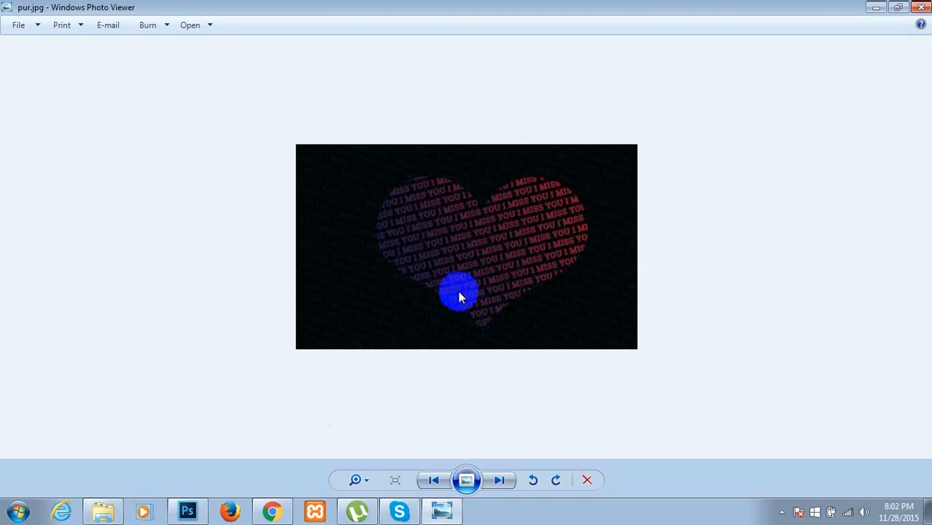
pyautogui.press('Right')
pyautogui.press('Right')
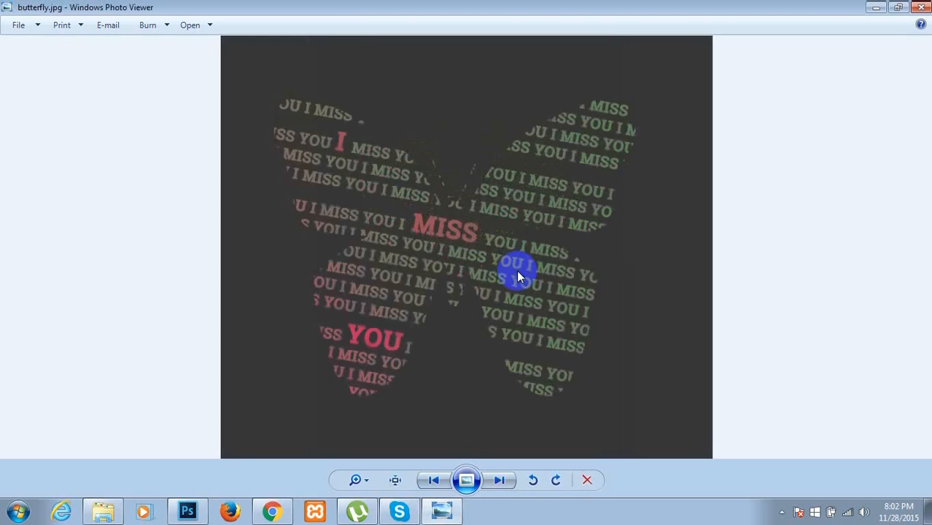
pyautogui.press('Right')
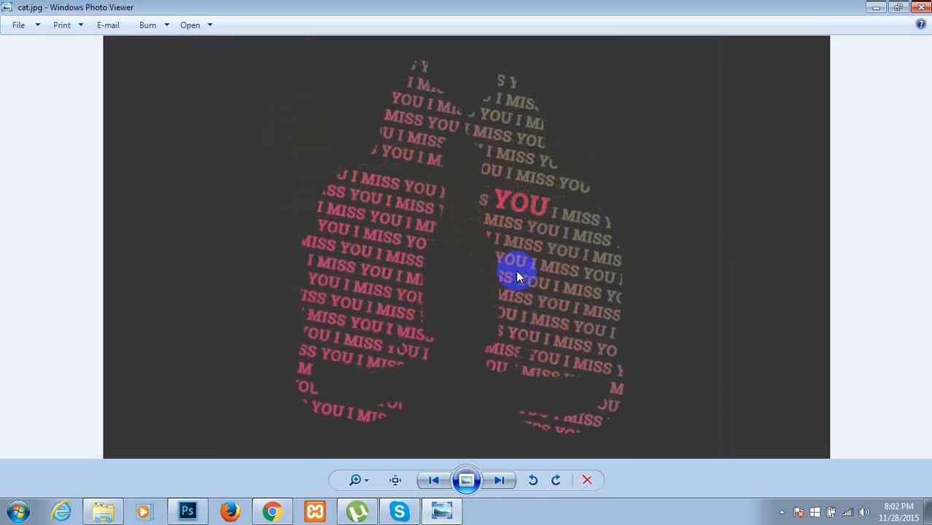
pyautogui.press('Right')
pyautogui.press('Right')
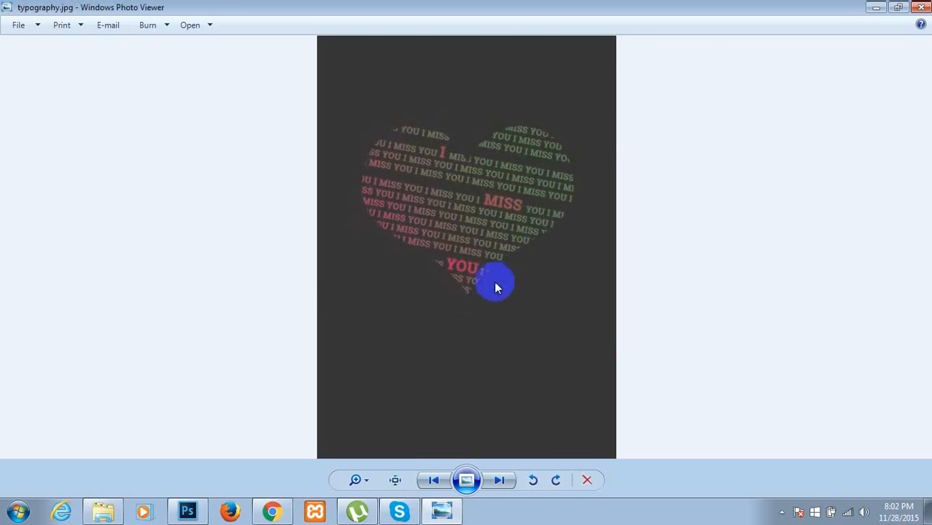
pyautogui.press('Right')
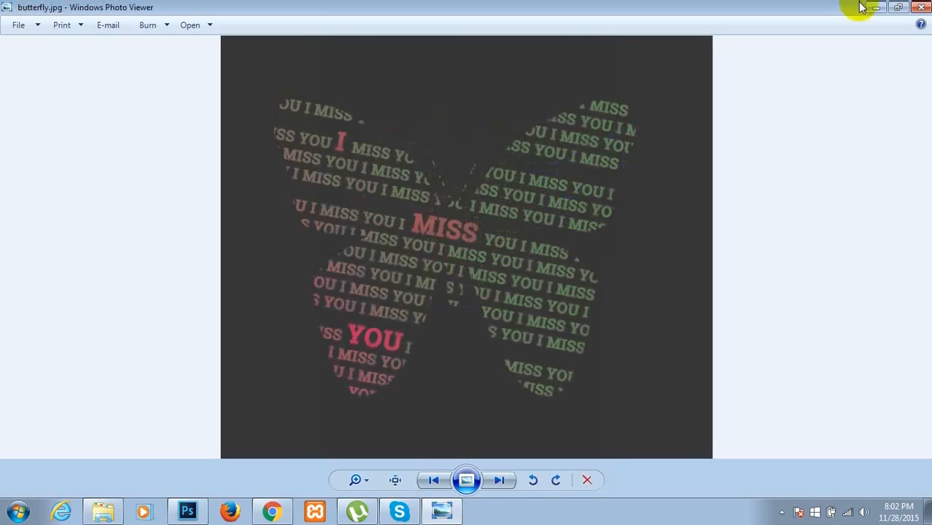